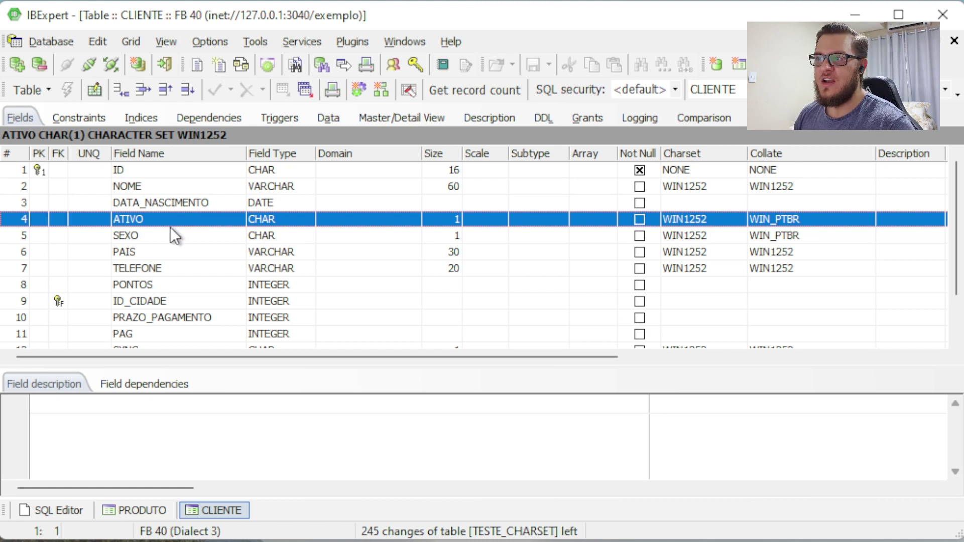
# Compare the ATIVO field of the PRODUTO table with the field definitions of the CLIENTE table, including TELEFONE.
pyautogui.click(143, 508)
pyautogui.click(153, 252)
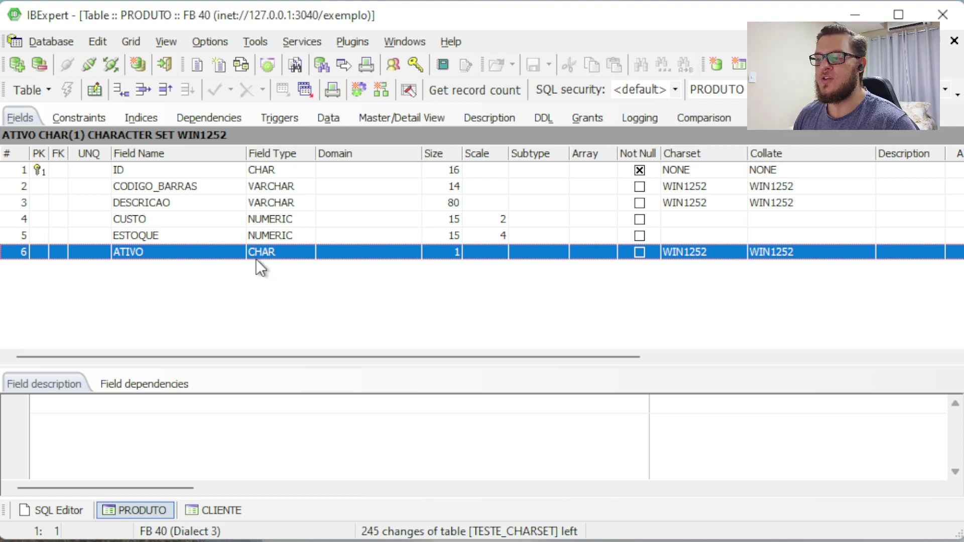
pyautogui.click(219, 508)
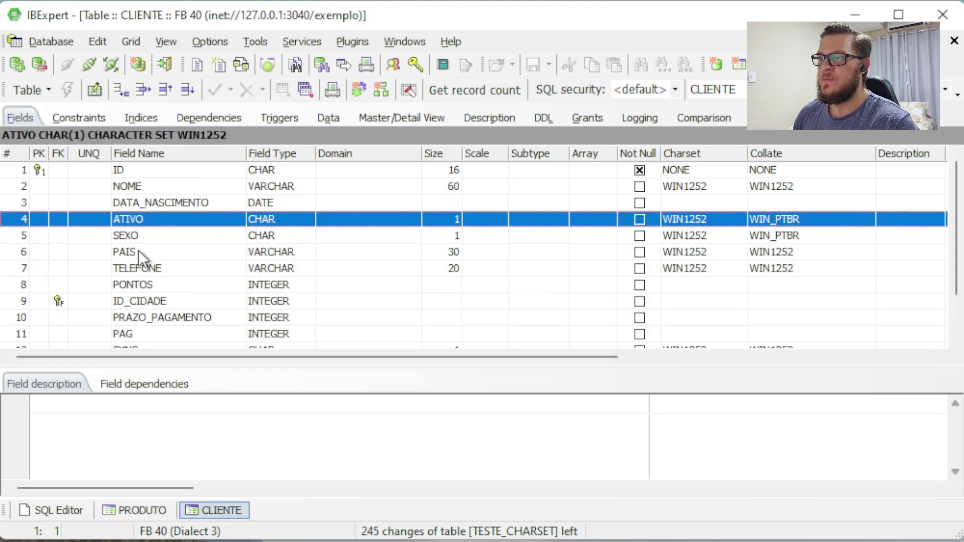
pyautogui.click(146, 262)
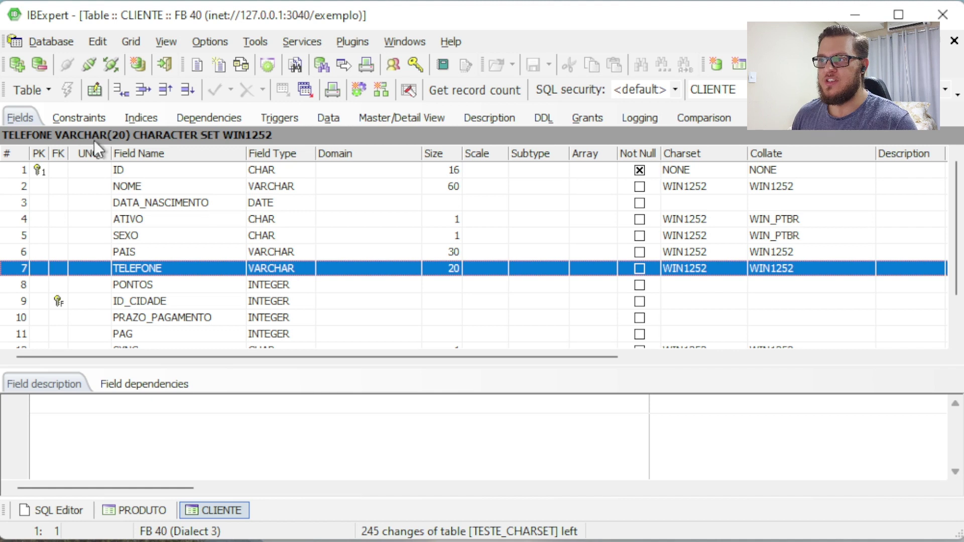
pyautogui.click(73, 112)
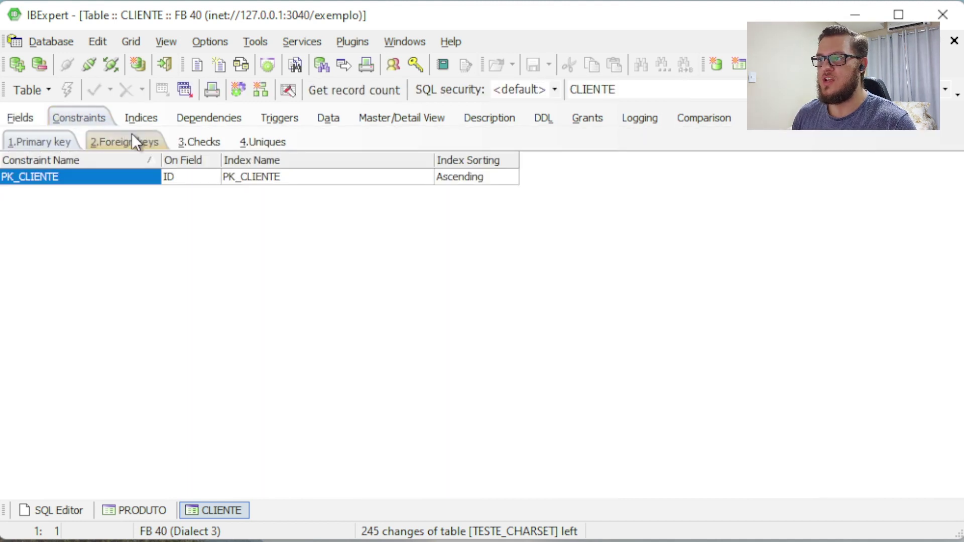
pyautogui.click(203, 145)
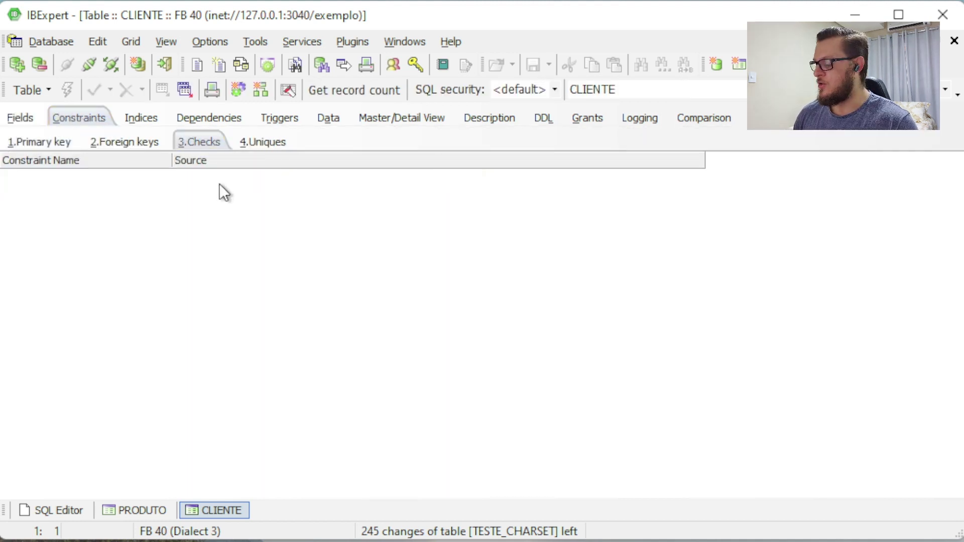
pyautogui.press('Insert')
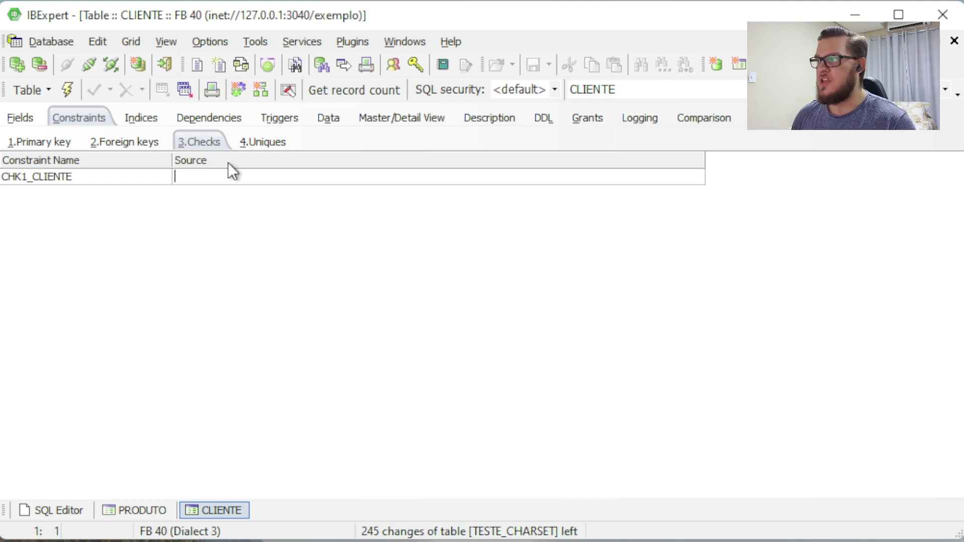
pyautogui.click(133, 208)
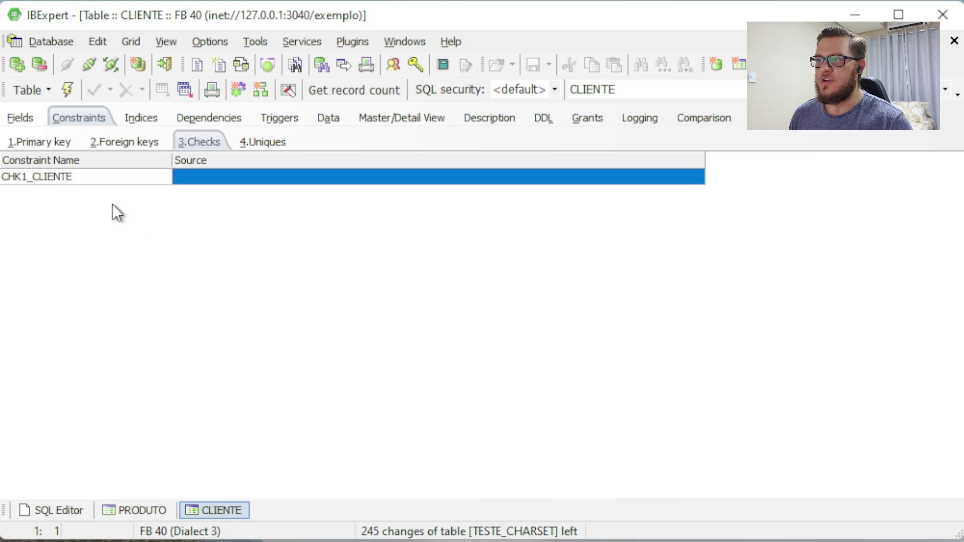
pyautogui.rightClick(87, 178)
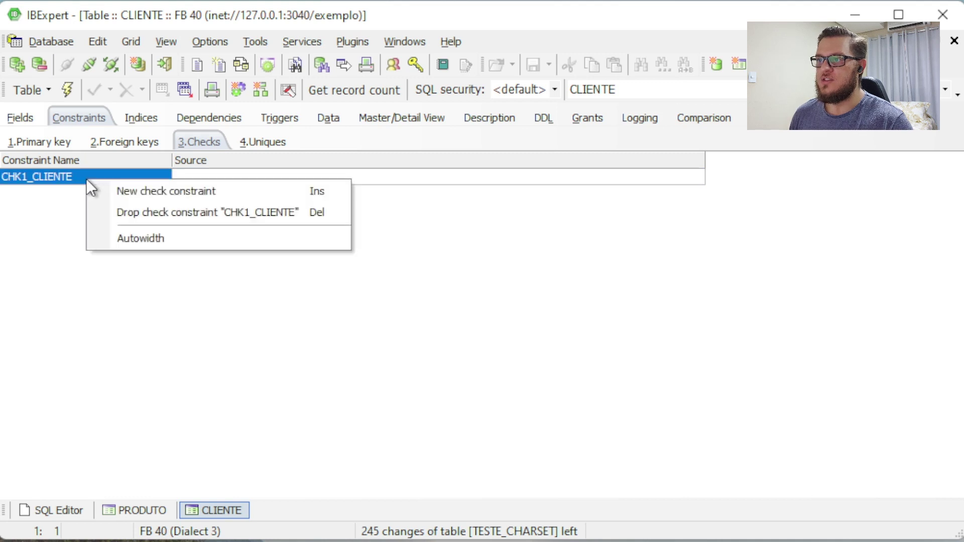
pyautogui.click(159, 214)
pyautogui.click(15, 119)
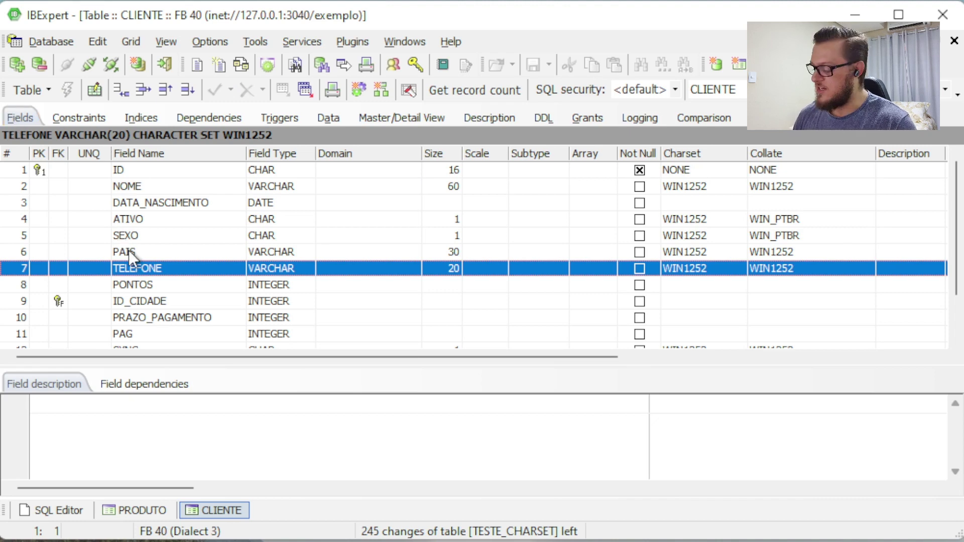
# Create a new domain in the FB 40 database and name it DMTELEFONE.
pyautogui.press('F11')
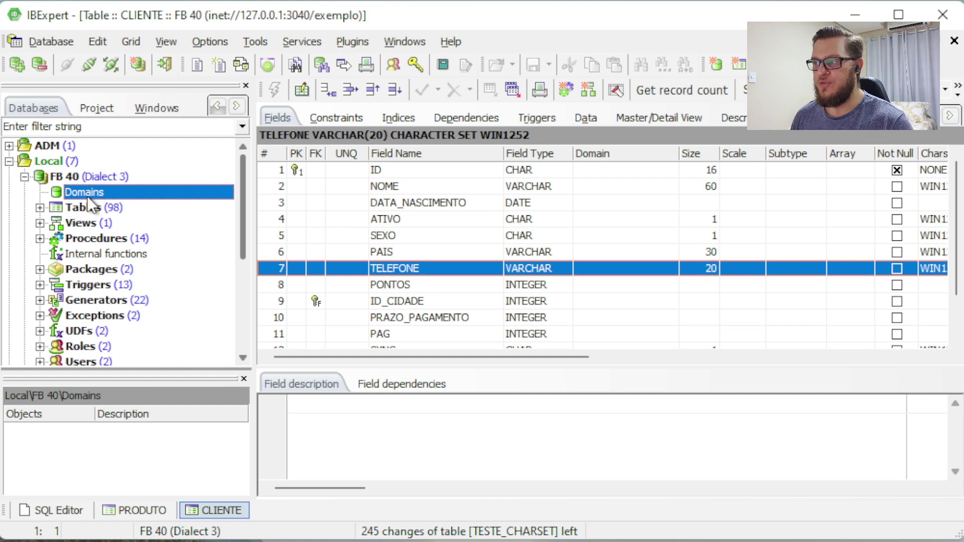
pyautogui.click(366, 264)
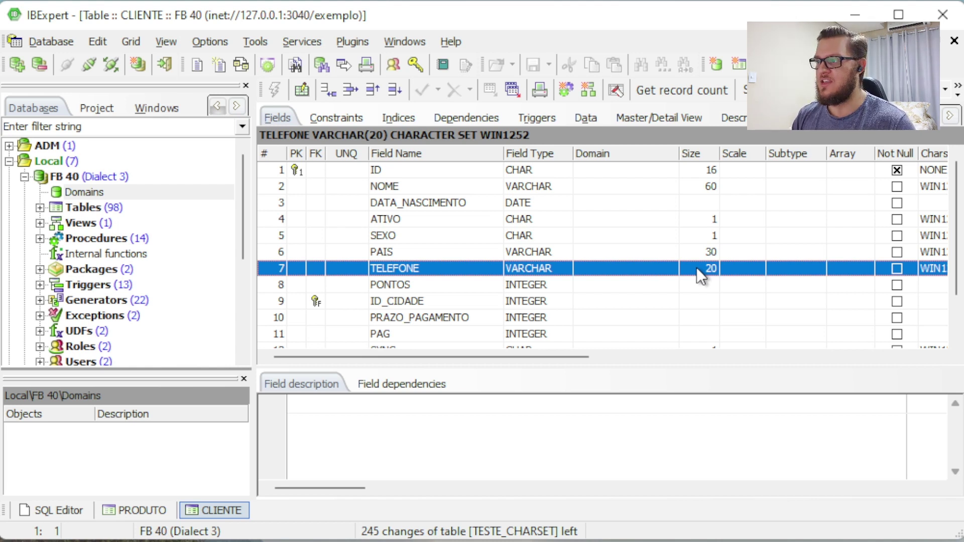
pyautogui.click(70, 191)
pyautogui.rightClick(71, 191)
pyautogui.click(95, 200)
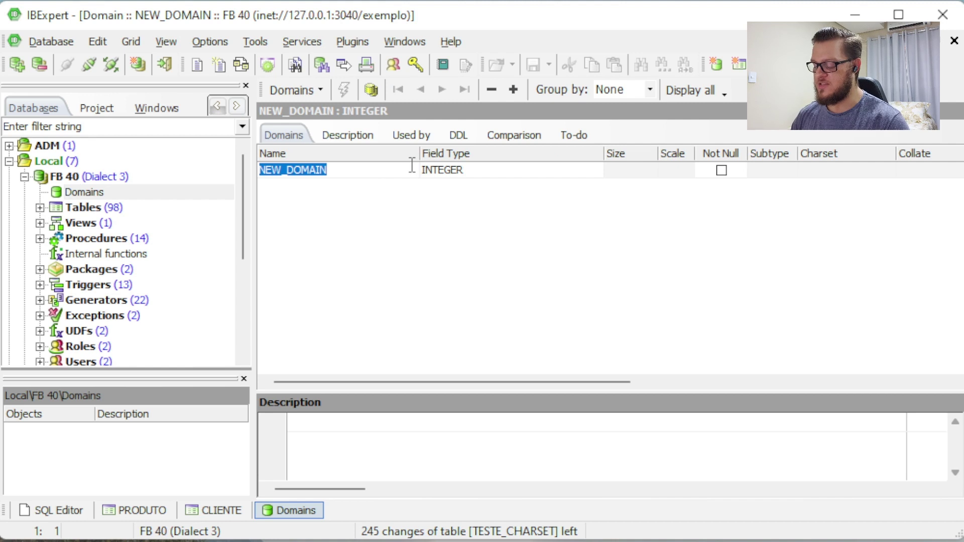
pyautogui.write('DMTELEFONE')
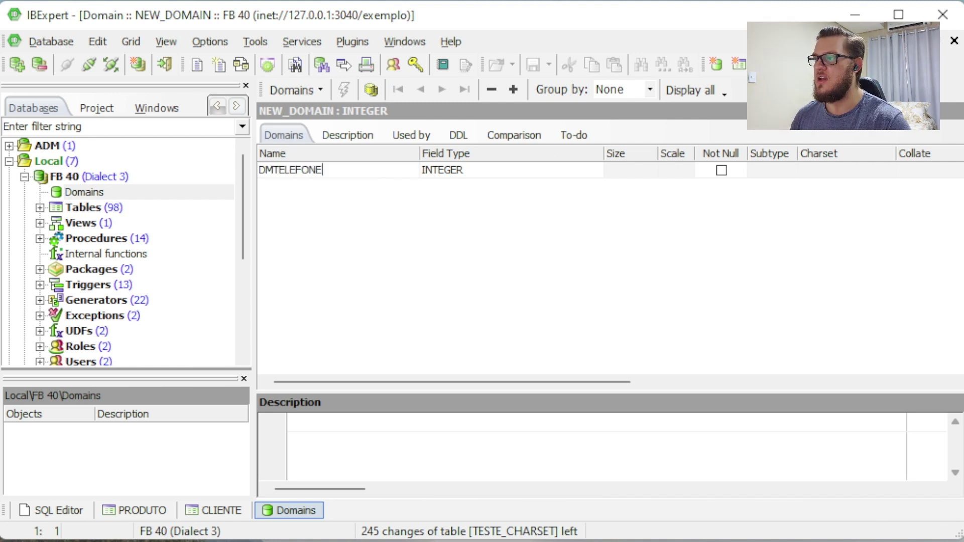
# Set the DMTELEFONE domain's field type to VARCHAR with a size of 20.
pyautogui.click(552, 169)
pyautogui.click(595, 170)
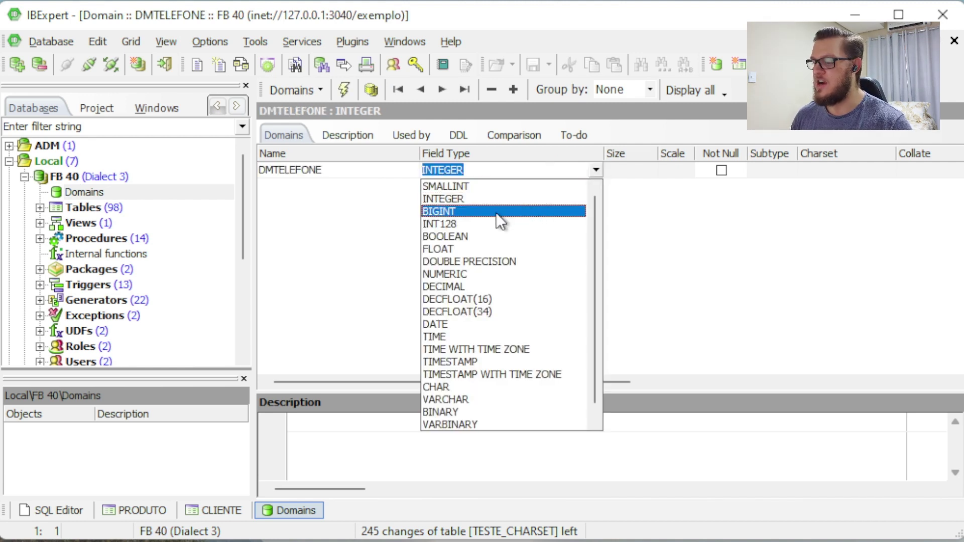
pyautogui.press('v')
pyautogui.press('Return')
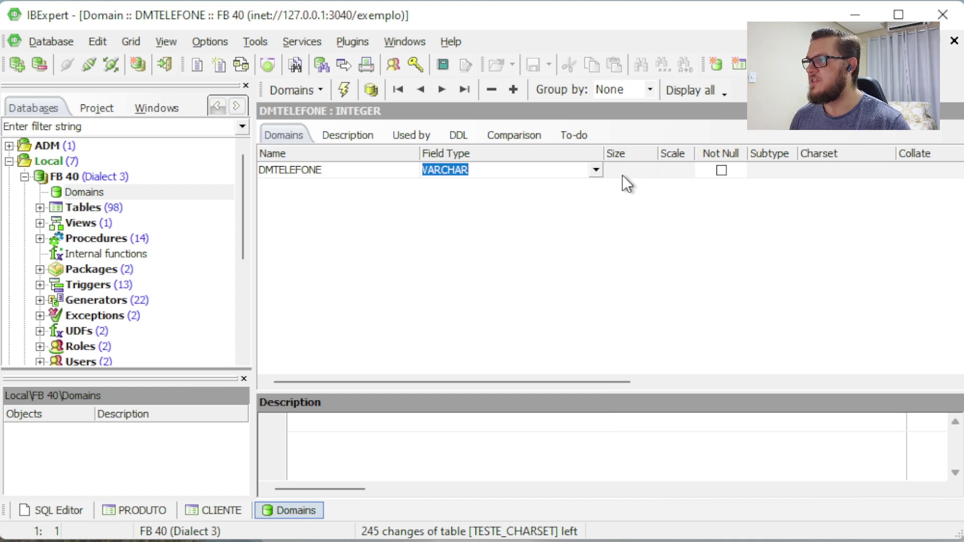
pyautogui.press('Tab')
pyautogui.write('20')
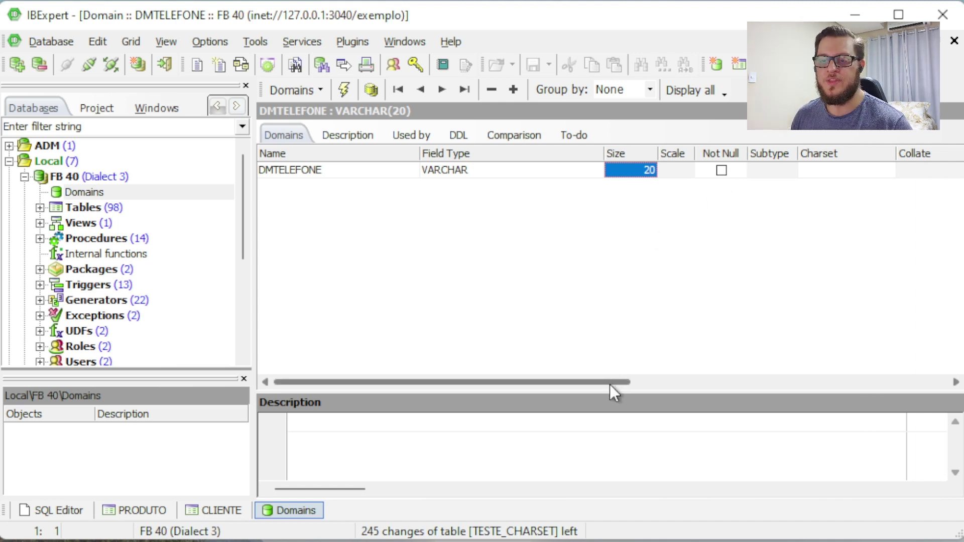
# Set the DMTELEFONE domain's check condition to value similar to '[0-9]{10,11}'.
pyautogui.moveTo(610, 385); pyautogui.dragTo(617, 385)
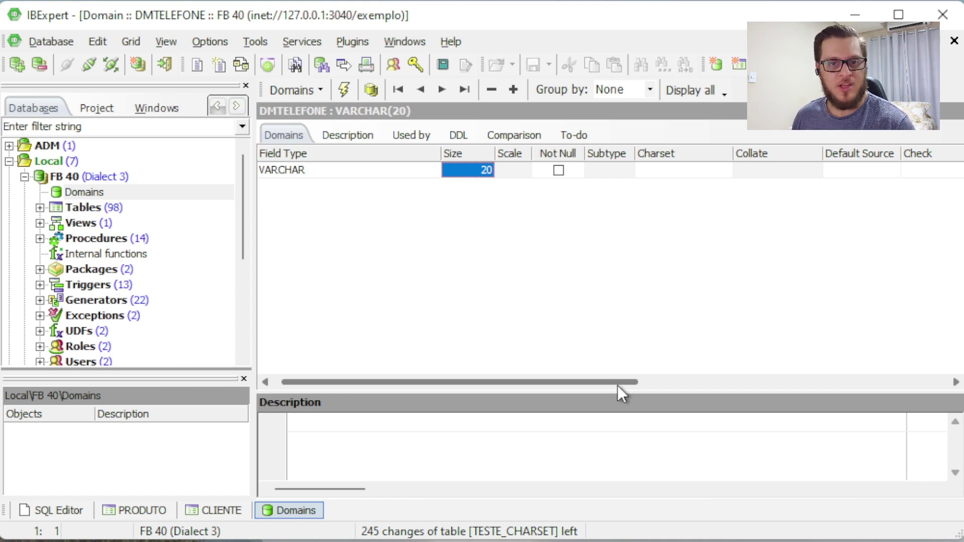
pyautogui.moveTo(617, 384); pyautogui.dragTo(785, 391)
pyautogui.click(812, 168)
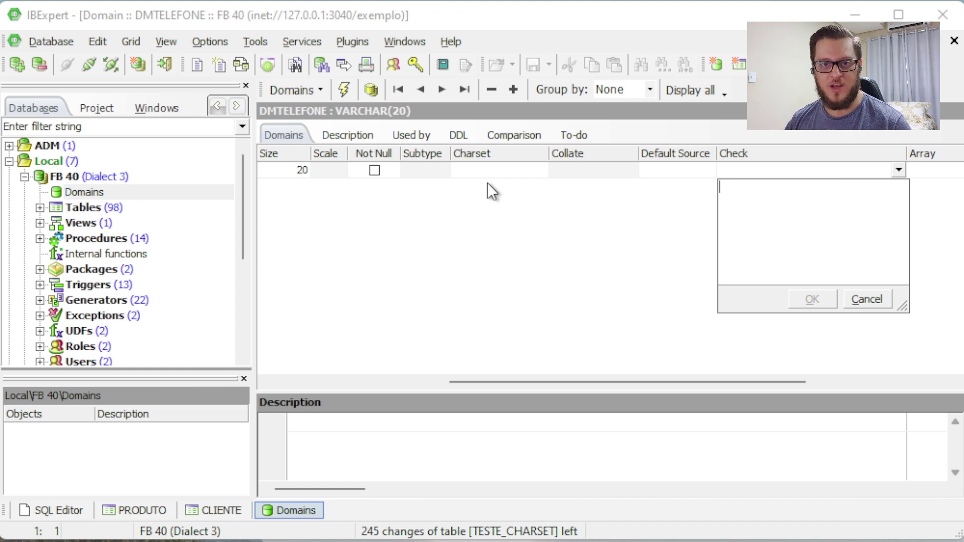
pyautogui.write('VALUE')
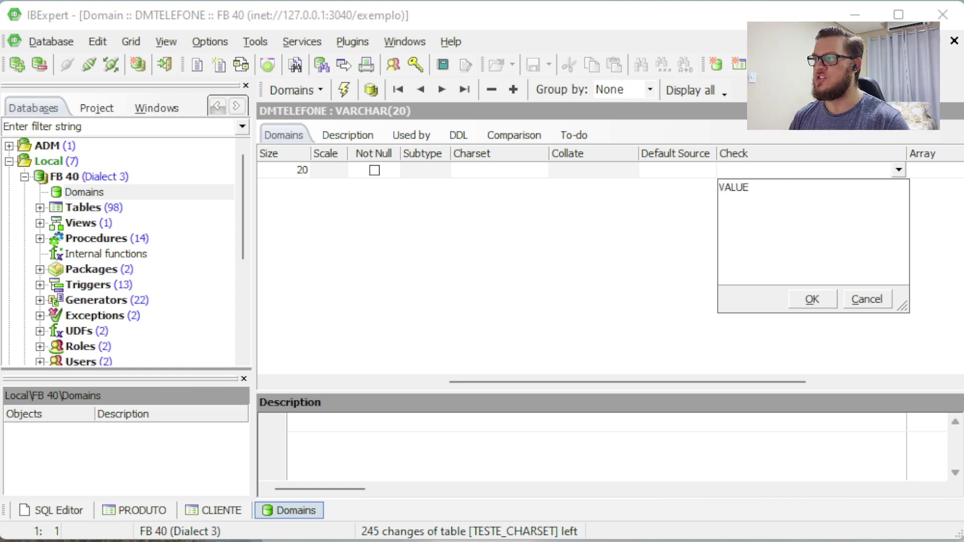
pyautogui.hotkey('ctrl', 'a')
pyautogui.write('value')
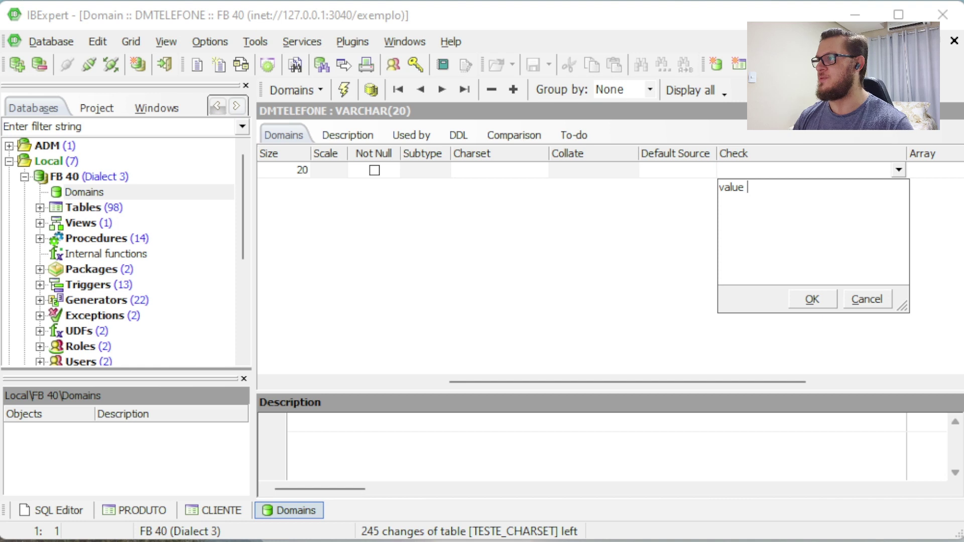
pyautogui.write('simila')
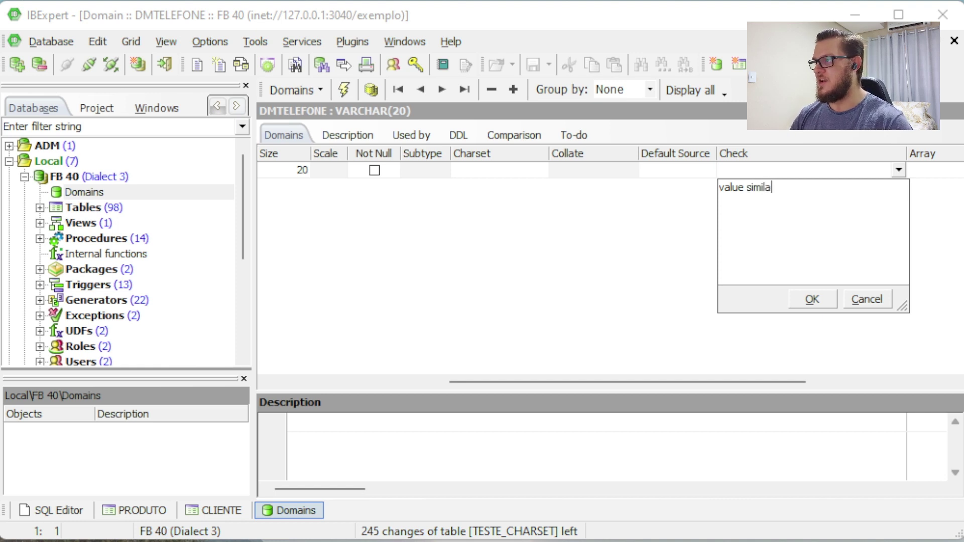
pyautogui.write("r to '")
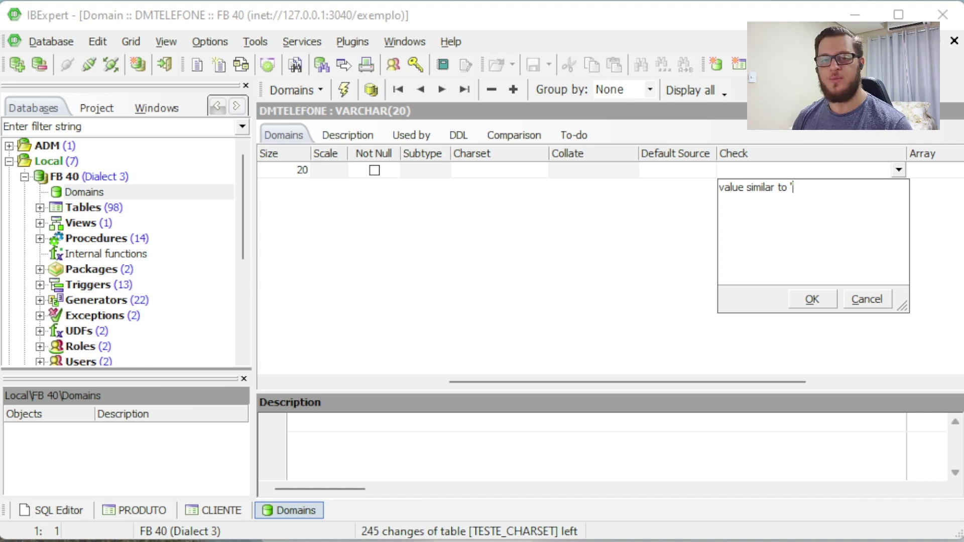
pyautogui.write("[0-9]'")
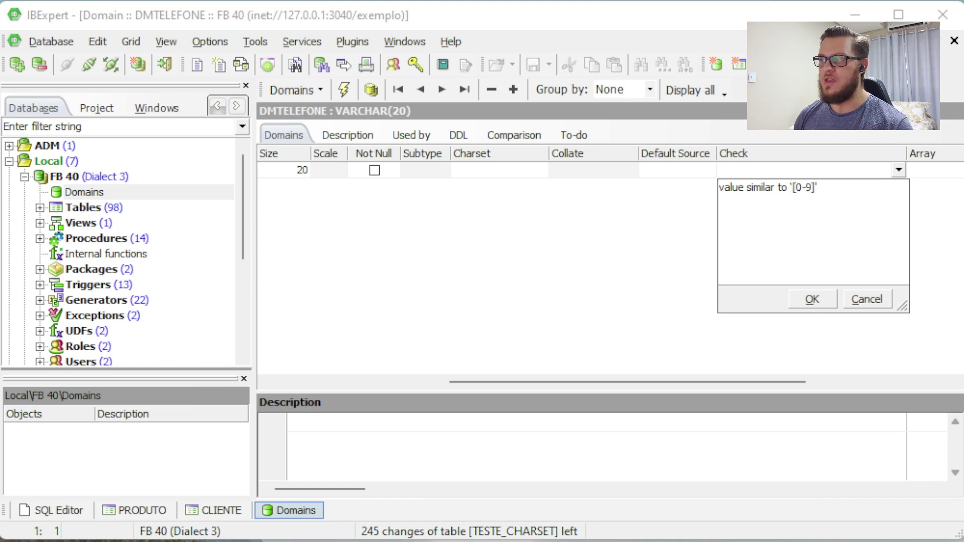
pyautogui.press('End')
pyautogui.write('{')
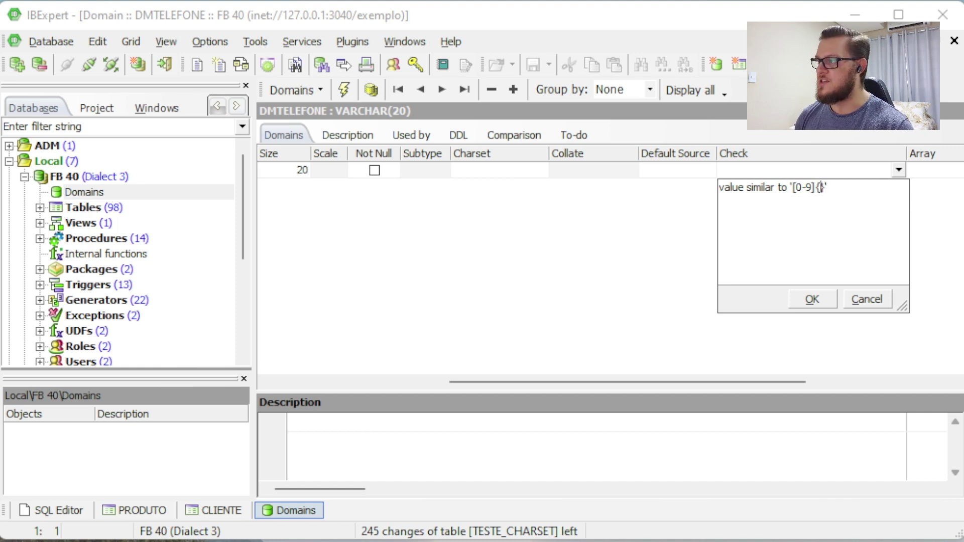
pyautogui.write('10,11}')
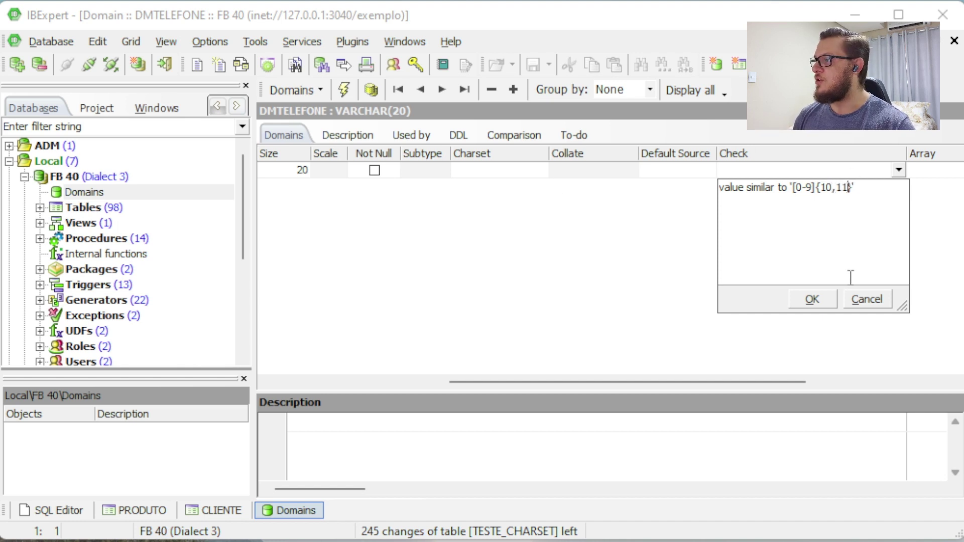
pyautogui.click(813, 300)
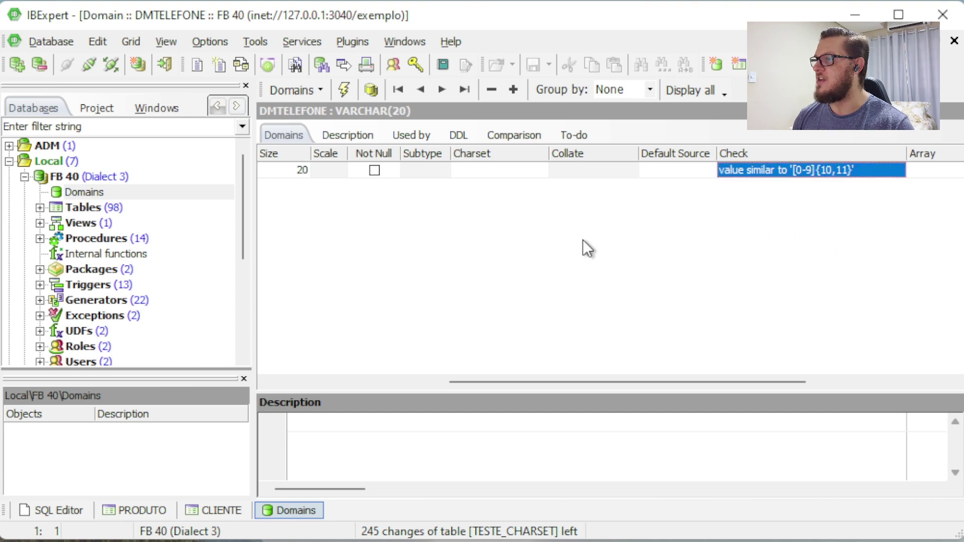
# Compile the DMTELEFONE domain, review its CREATE DOMAIN statement and commit it.
pyautogui.click(340, 380)
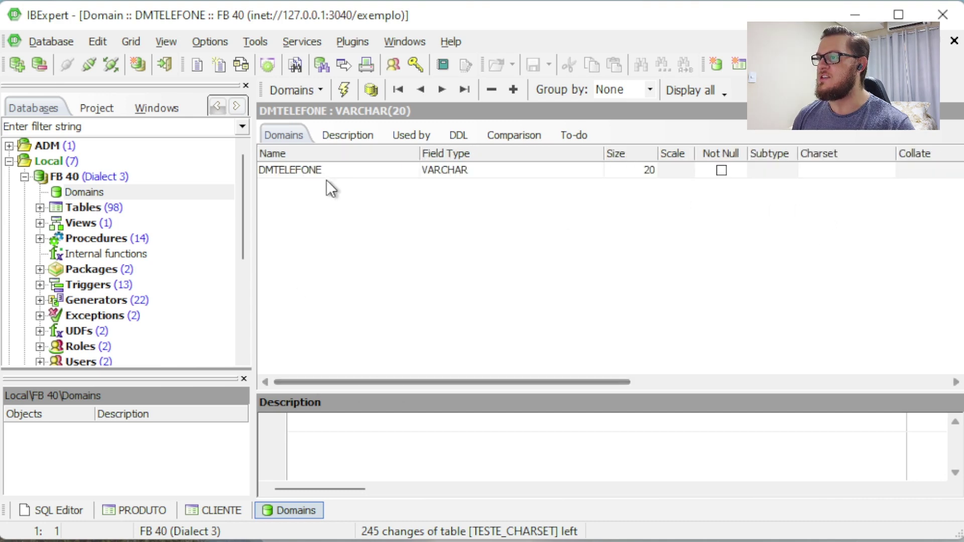
pyautogui.click(344, 91)
pyautogui.moveTo(656, 316); pyautogui.dragTo(644, 77)
pyautogui.click(440, 283)
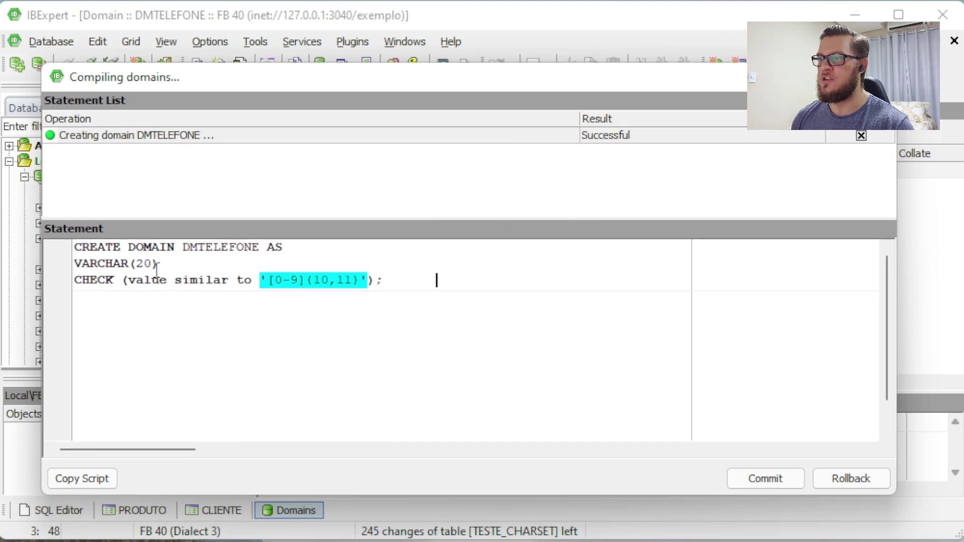
pyautogui.moveTo(144, 247); pyautogui.dragTo(220, 247)
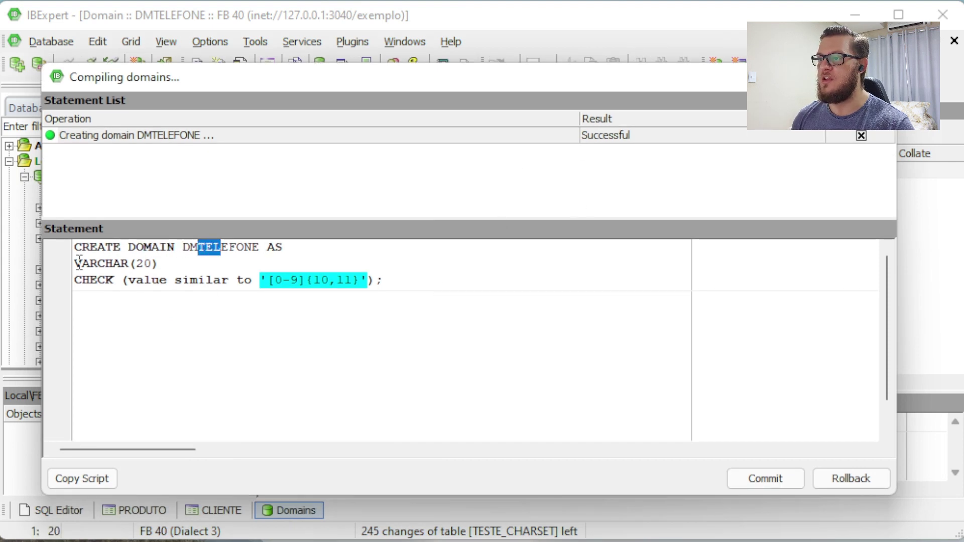
pyautogui.click(79, 262)
pyautogui.moveTo(127, 279); pyautogui.dragTo(371, 280)
pyautogui.click(397, 280)
pyautogui.click(767, 478)
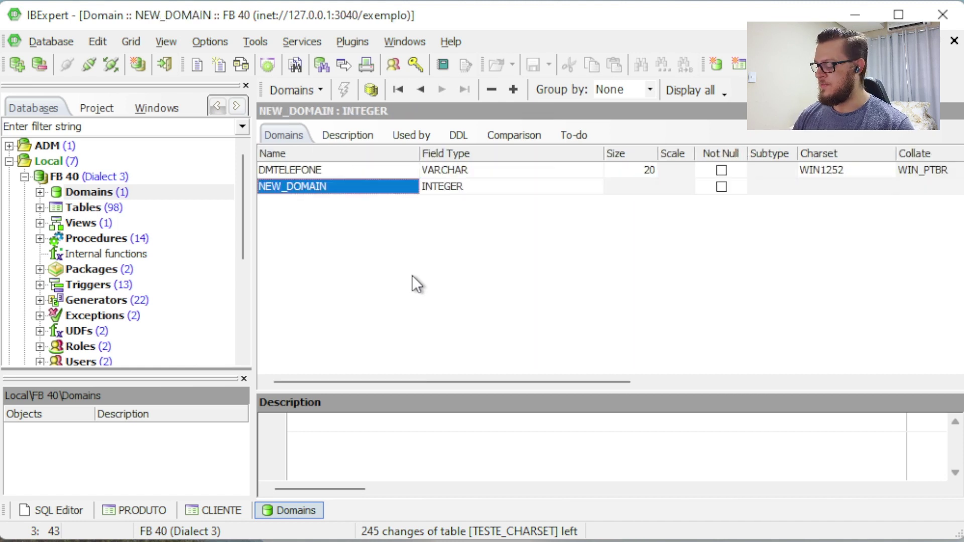
# Add a second domain named DMATIVO with the field type CHAR.
pyautogui.write('DMATIVO')
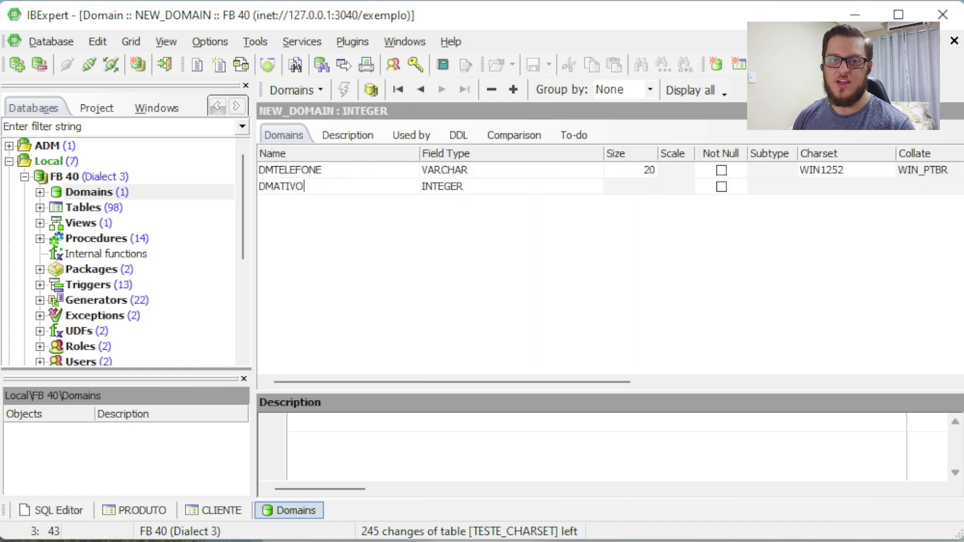
pyautogui.press('Return')
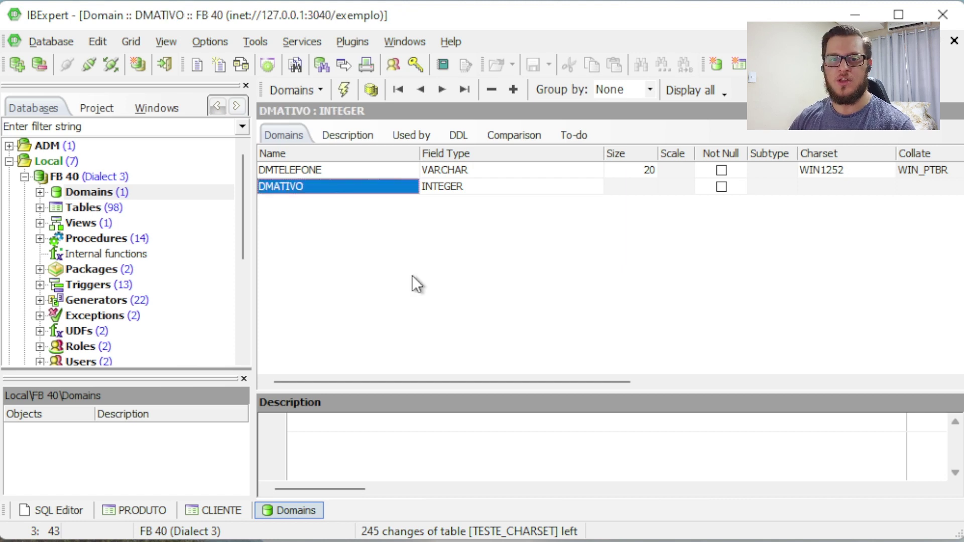
pyautogui.press('Tab')
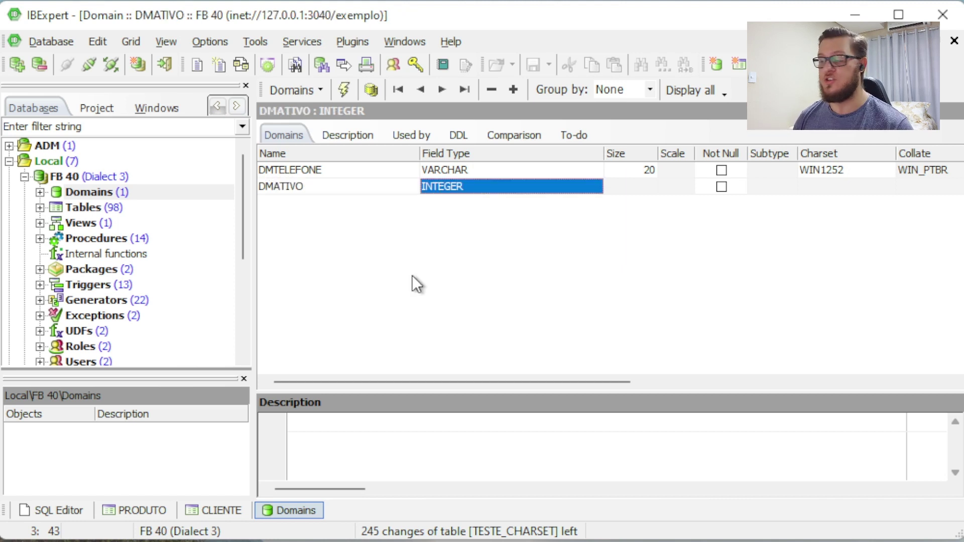
pyautogui.write('CHAR')
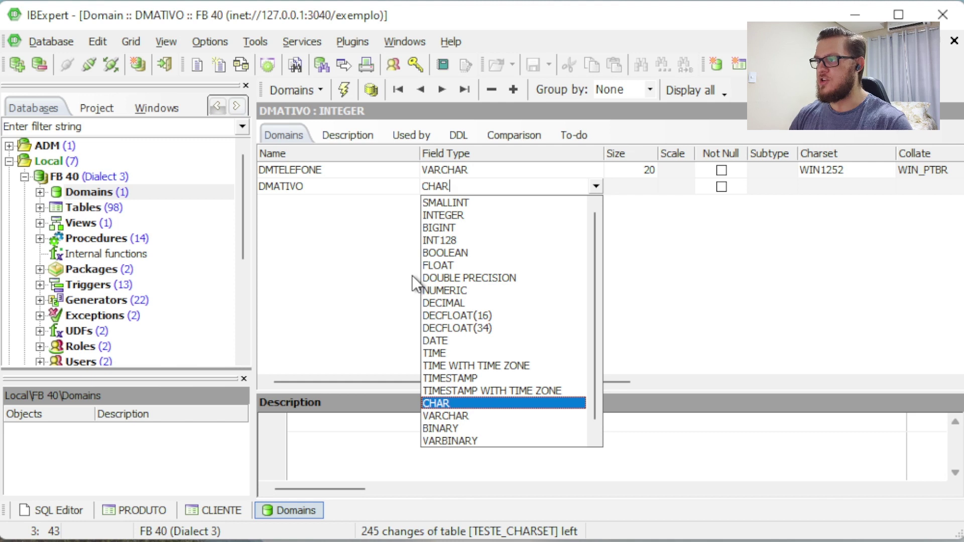
pyautogui.press('Return')
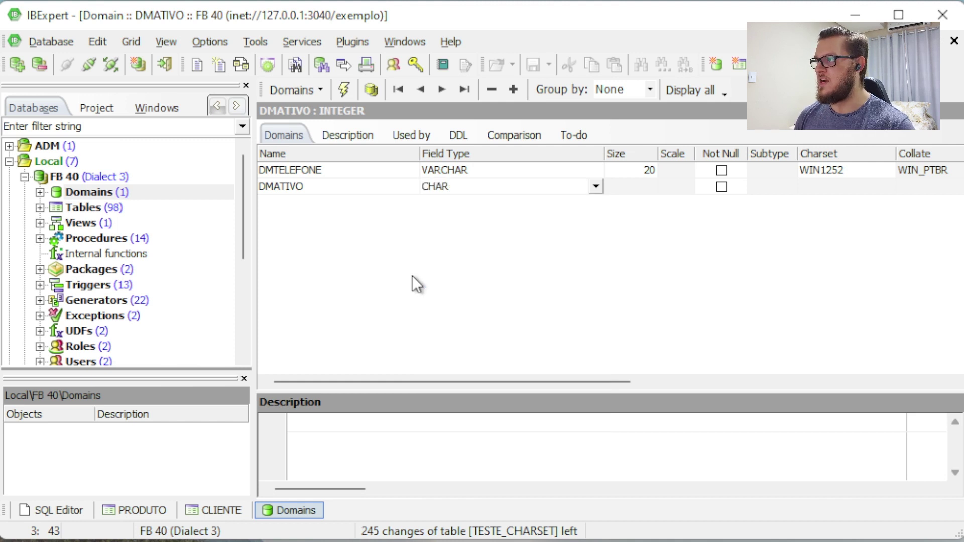
# Set the DMATIVO domain's size to 1 and move on to its check condition.
pyautogui.press('Tab')
pyautogui.write('1')
pyautogui.press('Tab')
pyautogui.press('Tab')
pyautogui.press('Tab')
pyautogui.press('Tab')
pyautogui.press('Tab')
pyautogui.press('Tab')
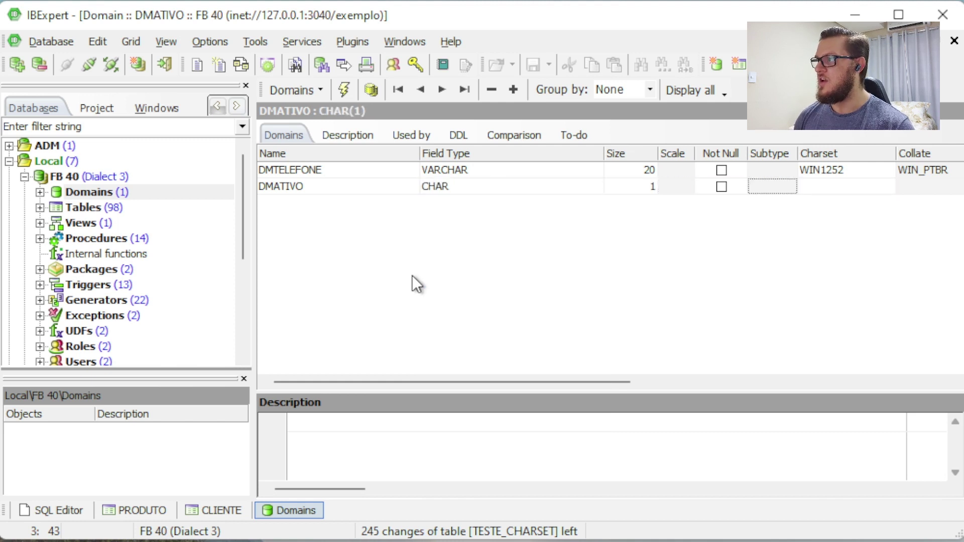
pyautogui.press('Tab')
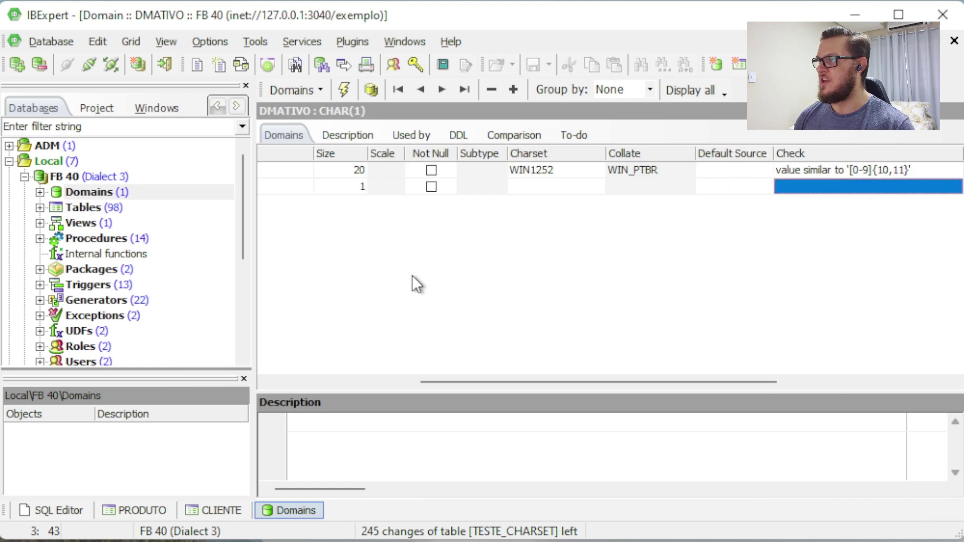
# Set the DMATIVO domain's check condition to value in ('A','I','B').
pyautogui.press('Return')
pyautogui.write('value in ')
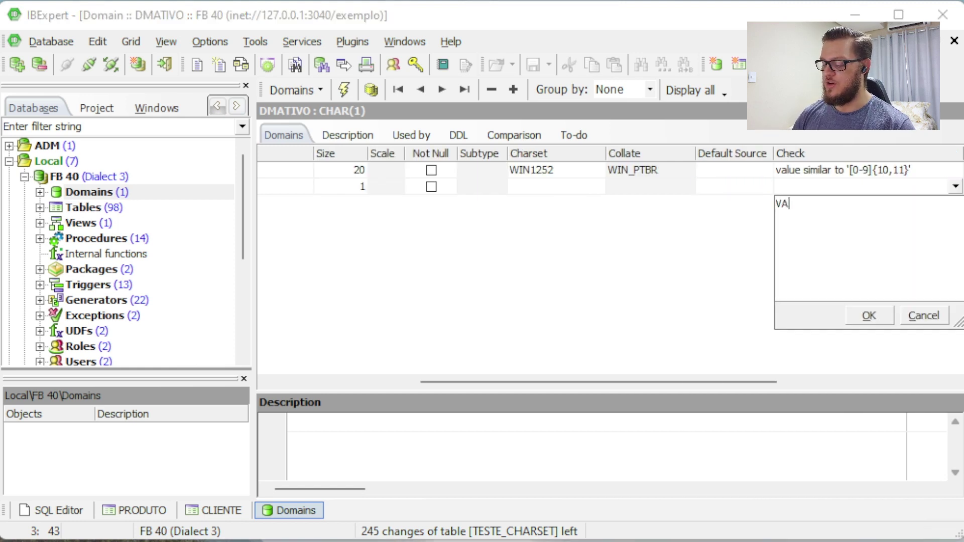
pyautogui.write('()')
pyautogui.press('Left')
pyautogui.write("'a'")
pyautogui.press('Left')
pyautogui.hotkey('shift', 'Left')
pyautogui.write('A')
pyautogui.press('Right')
pyautogui.write(",'I','B'")
pyautogui.press('Right')
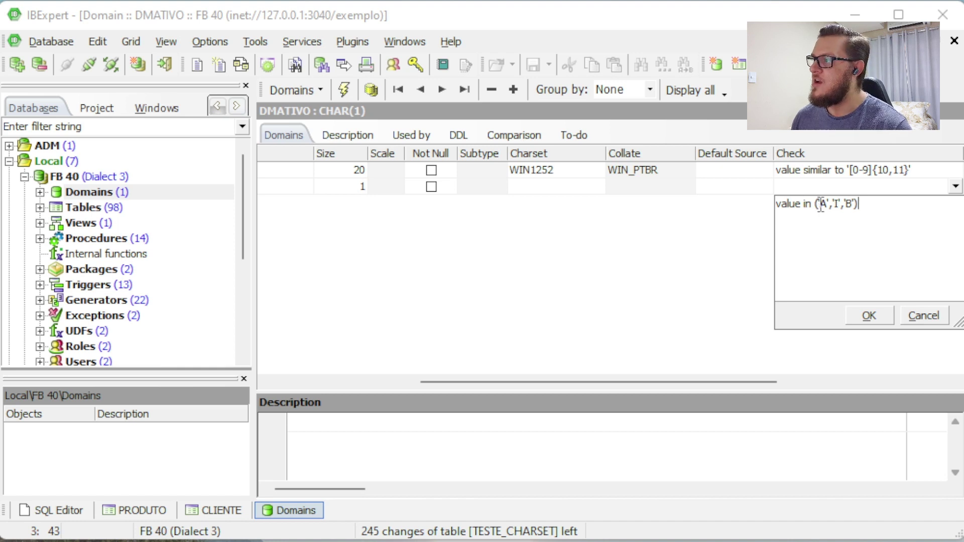
pyautogui.click(845, 203)
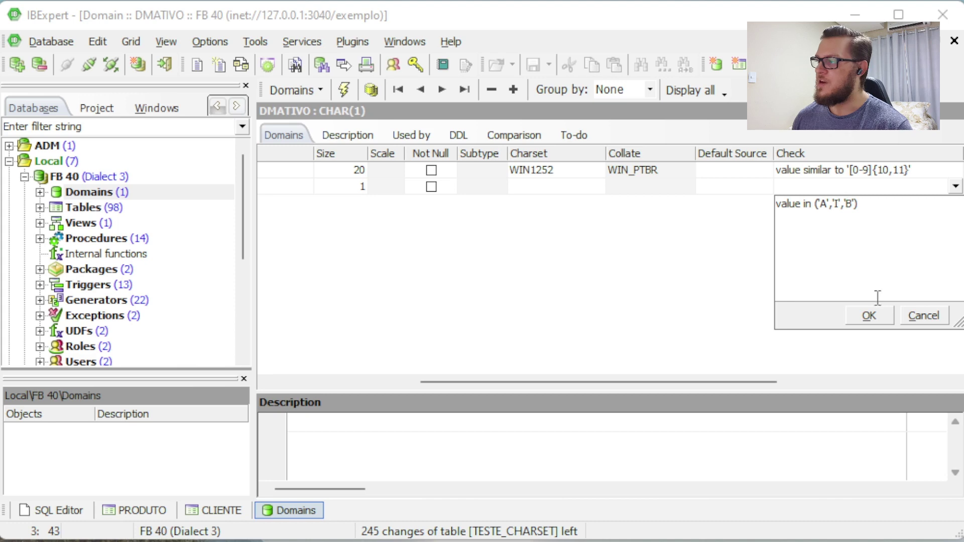
pyautogui.click(867, 315)
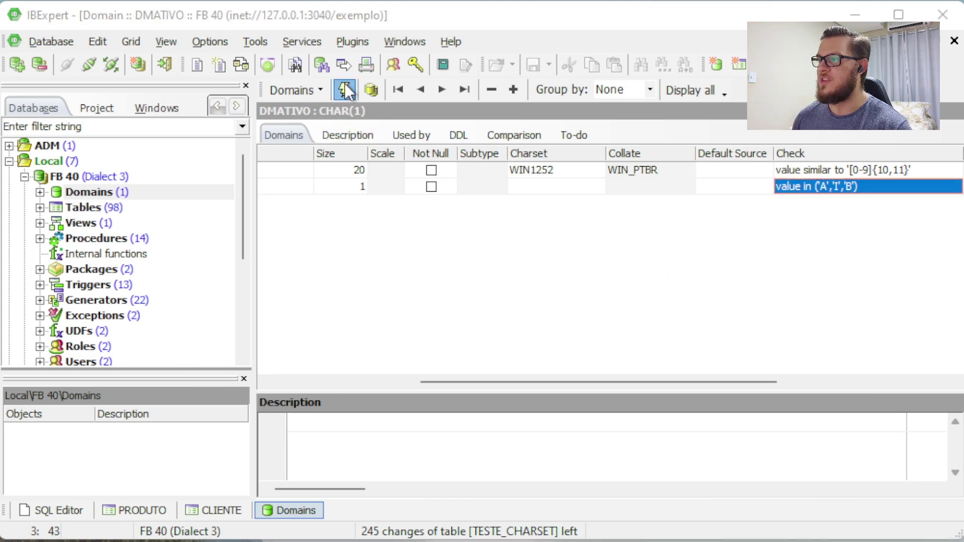
# Compile the DMATIVO domain, check its CREATE DOMAIN statement and commit it.
pyautogui.click(345, 87)
pyautogui.click(133, 279)
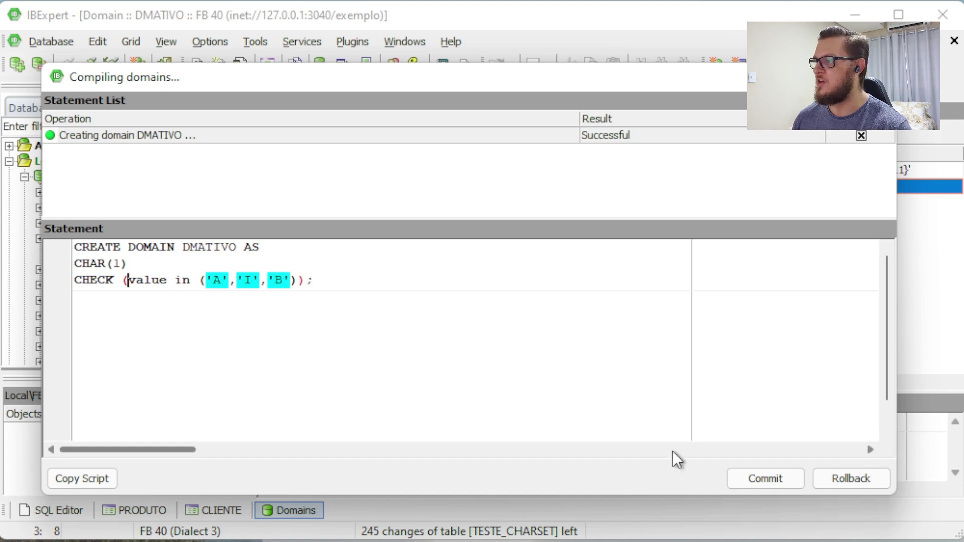
pyautogui.click(746, 480)
pyautogui.moveTo(504, 382); pyautogui.dragTo(266, 357)
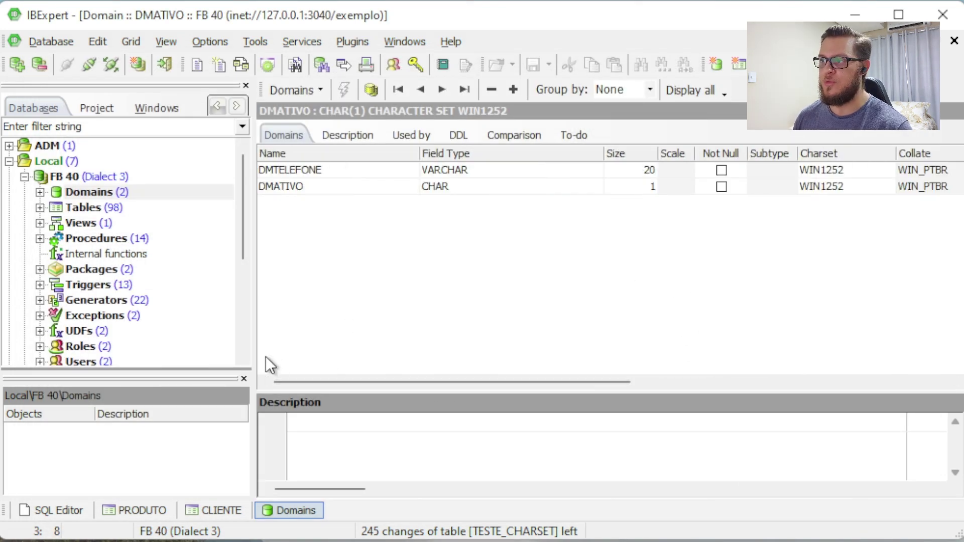
# Assign the DMATIVO domain to the ATIVO field of the PRODUTO table and save the change.
pyautogui.click(114, 504)
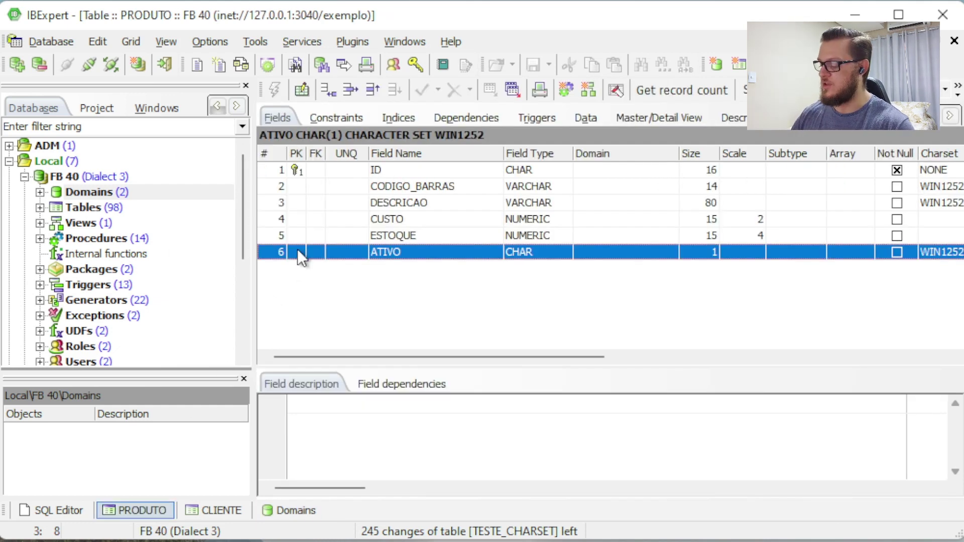
pyautogui.press('F11')
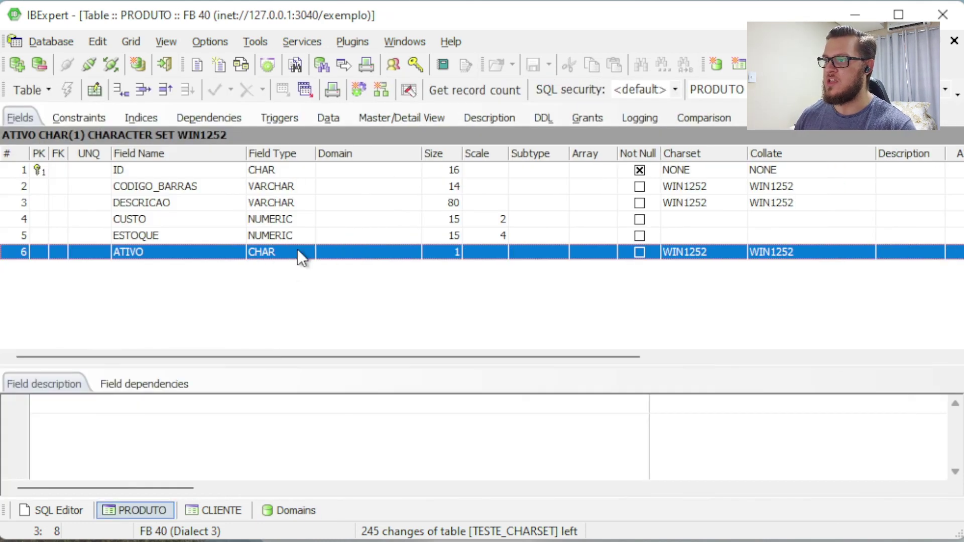
pyautogui.click(158, 258)
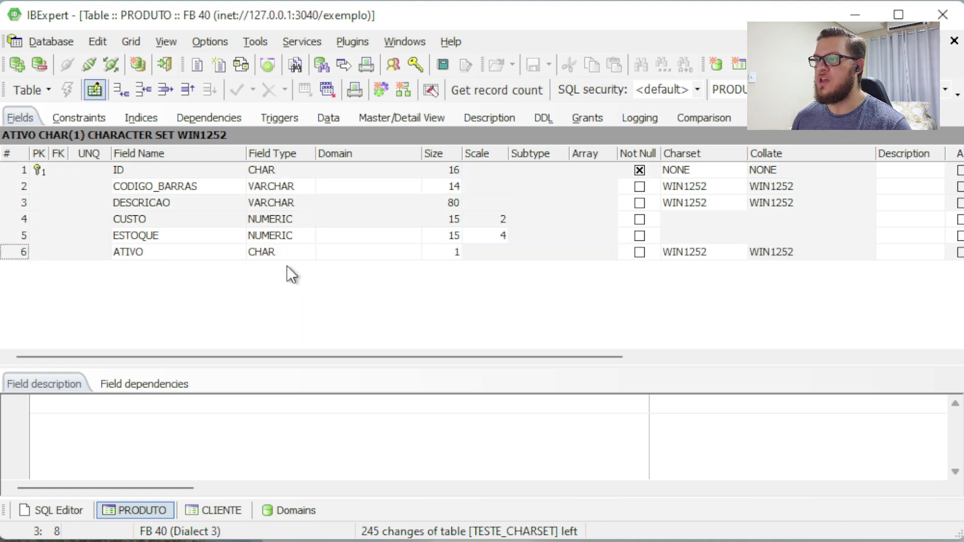
pyautogui.click(407, 256)
pyautogui.click(413, 252)
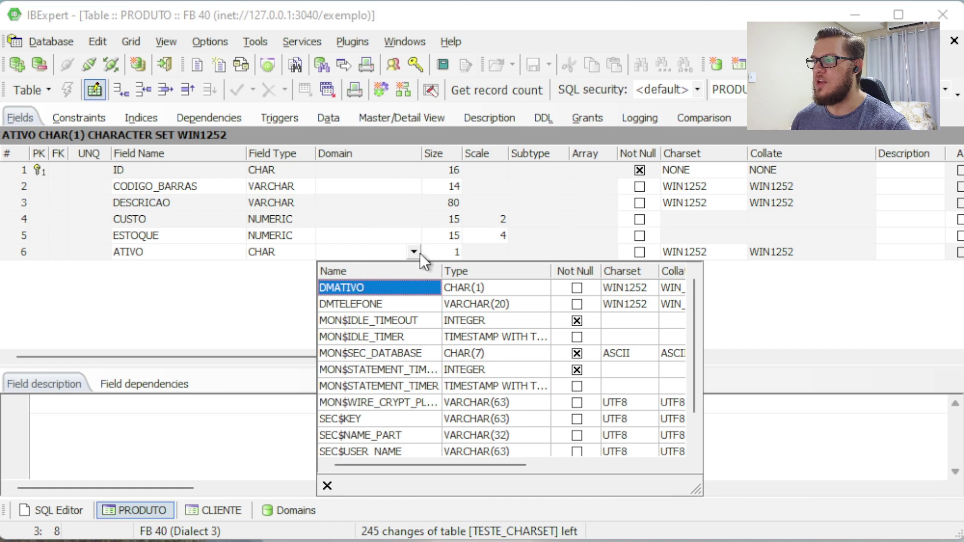
pyautogui.click(348, 292)
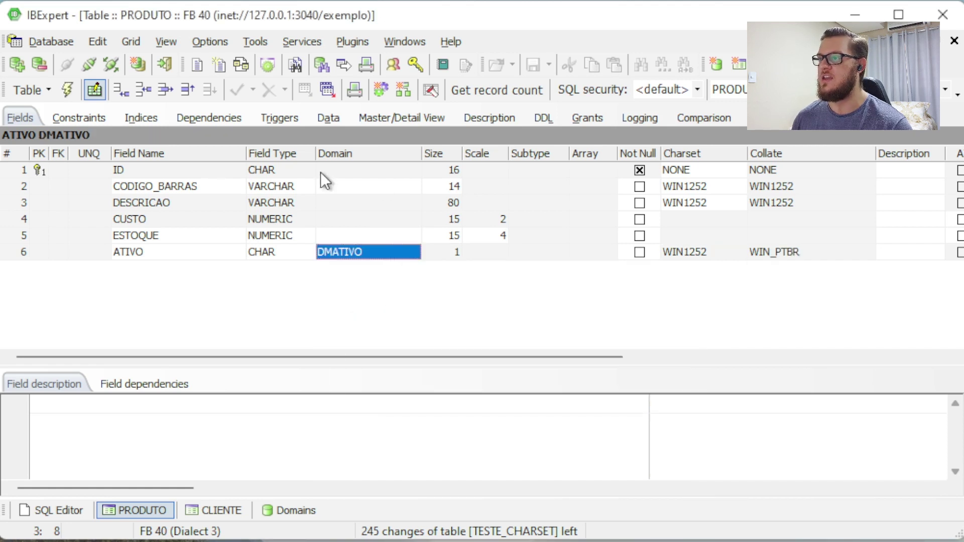
pyautogui.click(95, 95)
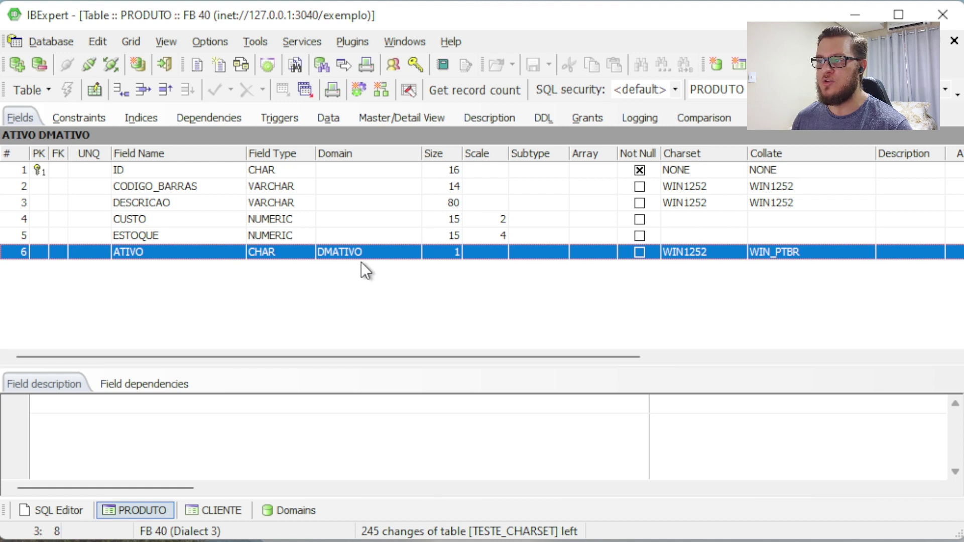
# Assign the DMATIVO domain to the ATIVO field of the CLIENTE table.
pyautogui.click(224, 508)
pyautogui.click(133, 249)
pyautogui.click(199, 219)
pyautogui.click(342, 220)
pyautogui.click(342, 218)
pyautogui.click(413, 220)
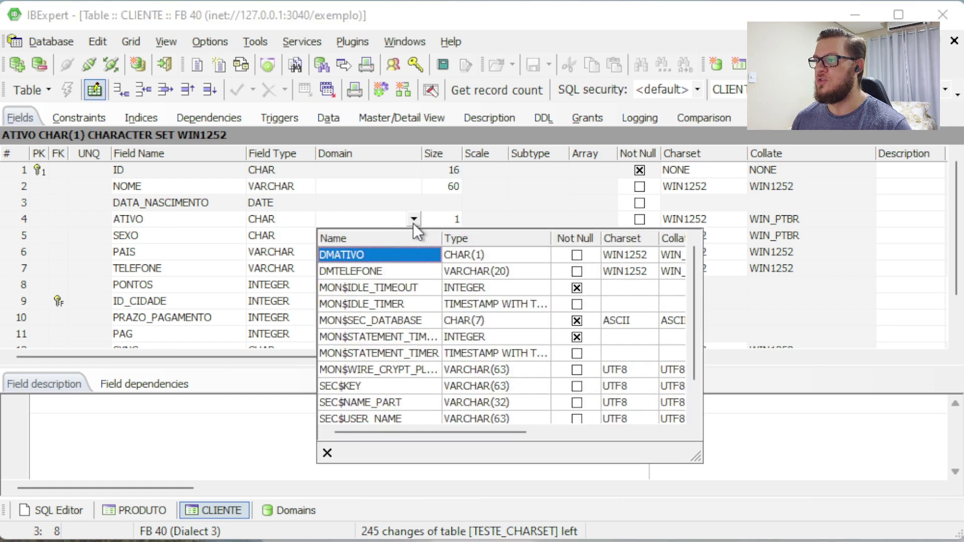
pyautogui.click(357, 256)
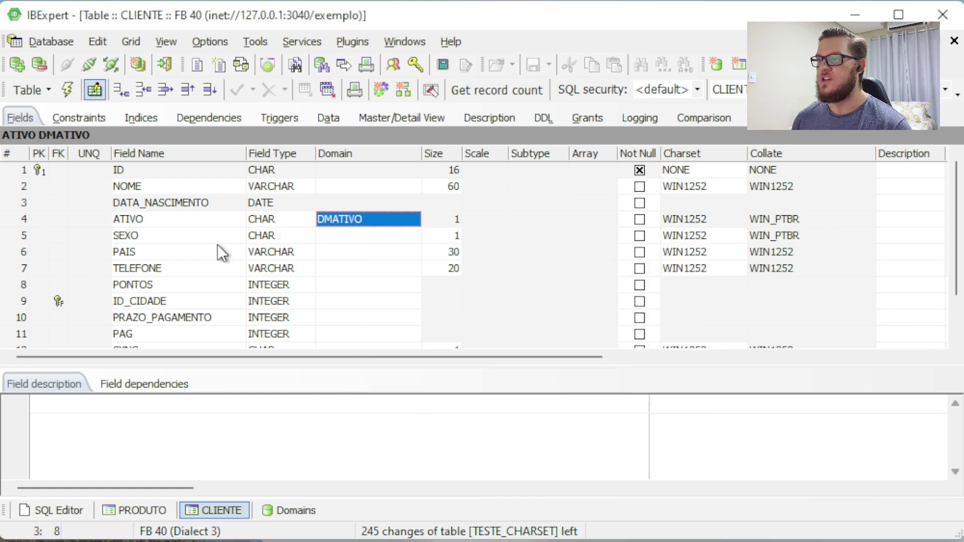
# Assign the DMTELEFONE domain to the TELEFONE field of the CLIENTE table.
pyautogui.click(189, 262)
pyautogui.click(359, 269)
pyautogui.click(359, 269)
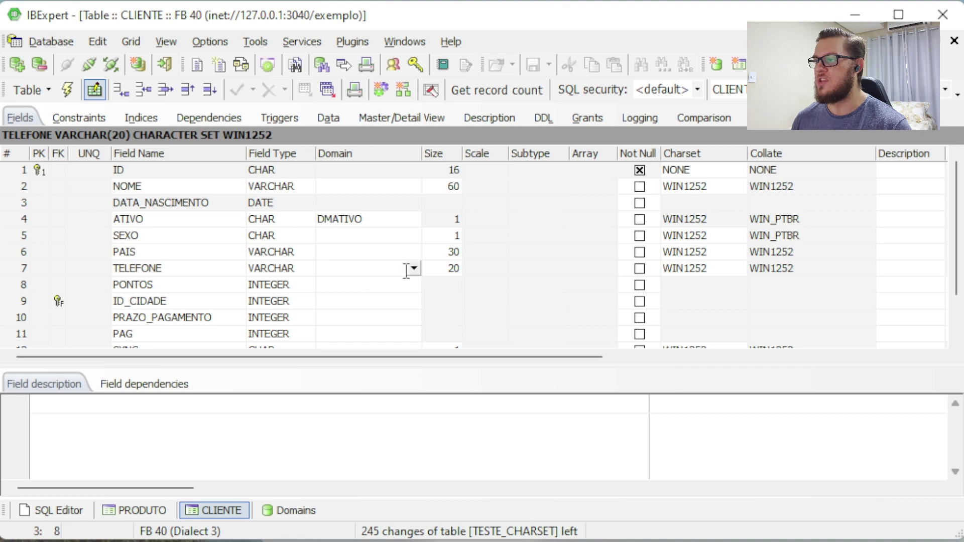
pyautogui.click(413, 268)
pyautogui.click(343, 320)
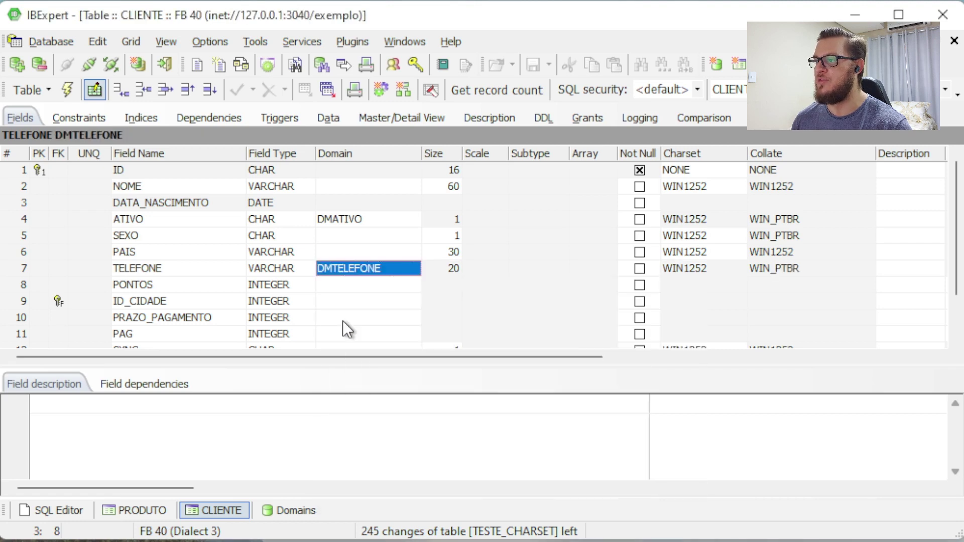
# Compile the CLIENTE table changes, review both type changes in the ALTER TABLE statement and commit them.
pyautogui.click(67, 89)
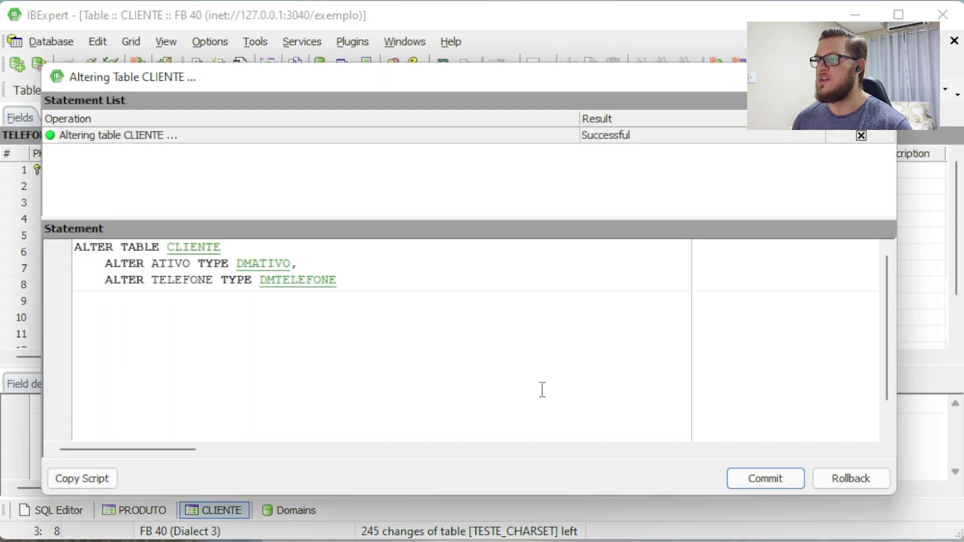
pyautogui.click(113, 132)
pyautogui.moveTo(121, 247); pyautogui.dragTo(291, 263)
pyautogui.click(148, 266)
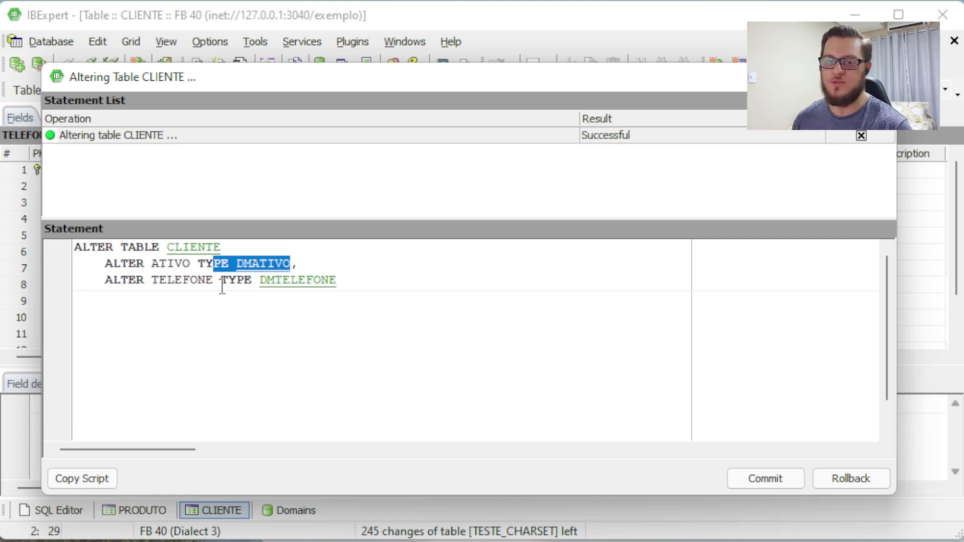
pyautogui.moveTo(206, 281); pyautogui.dragTo(373, 291)
pyautogui.click(383, 282)
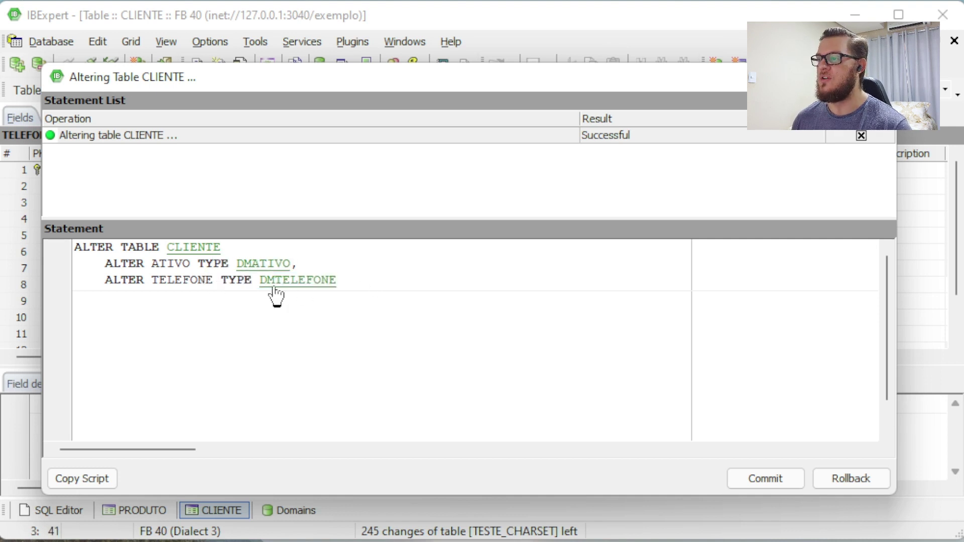
pyautogui.moveTo(182, 281); pyautogui.dragTo(271, 280)
pyautogui.click(229, 279)
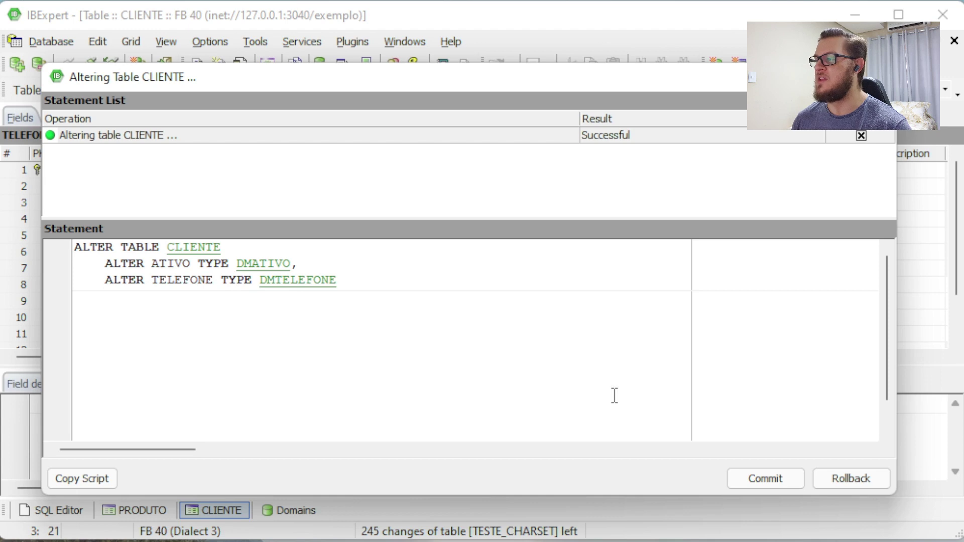
pyautogui.click(735, 473)
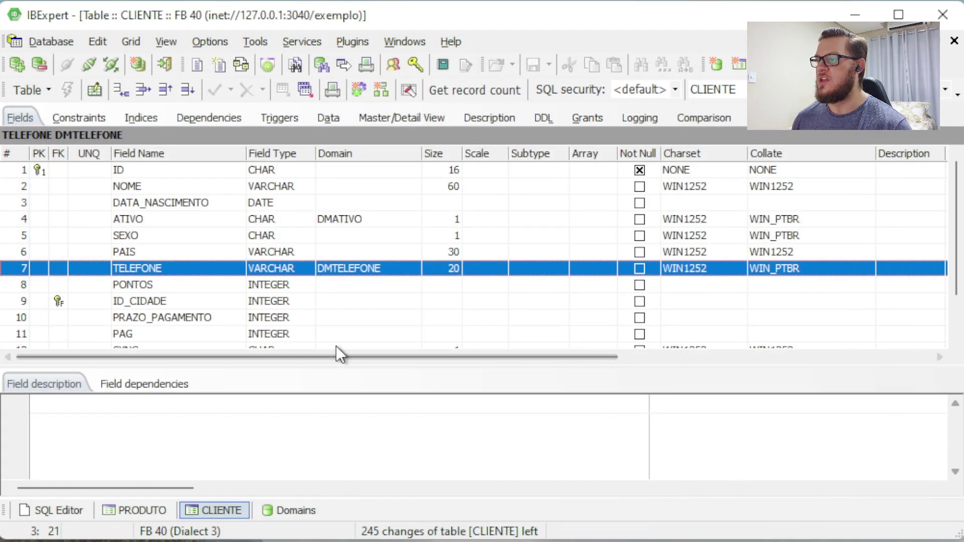
# Return to the PRODUTO table and show its data records.
pyautogui.click(348, 282)
pyautogui.click(309, 253)
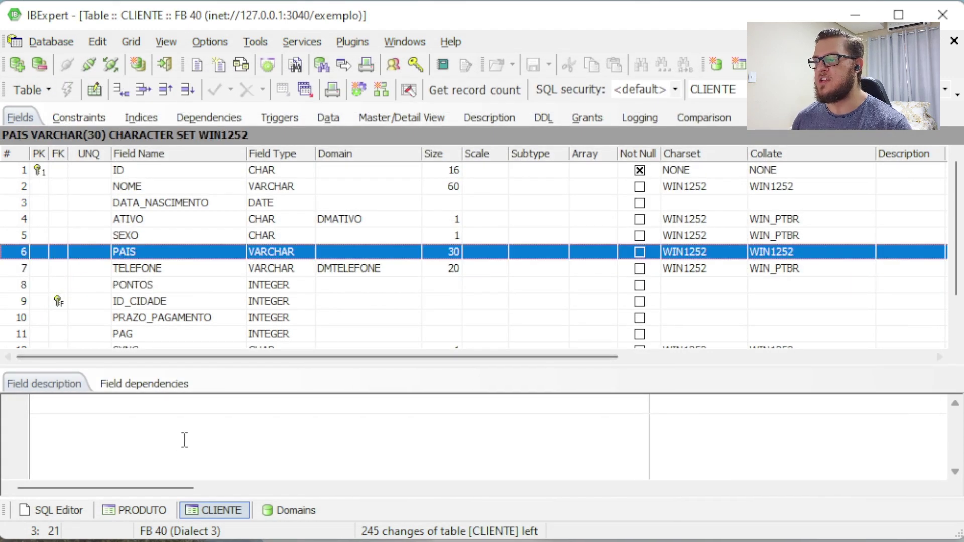
pyautogui.click(122, 510)
pyautogui.click(251, 206)
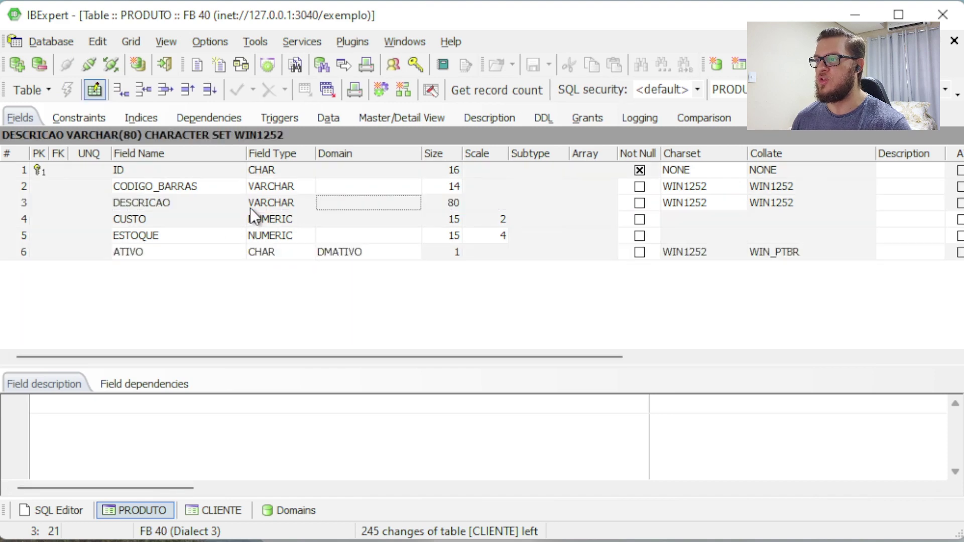
pyautogui.click(330, 117)
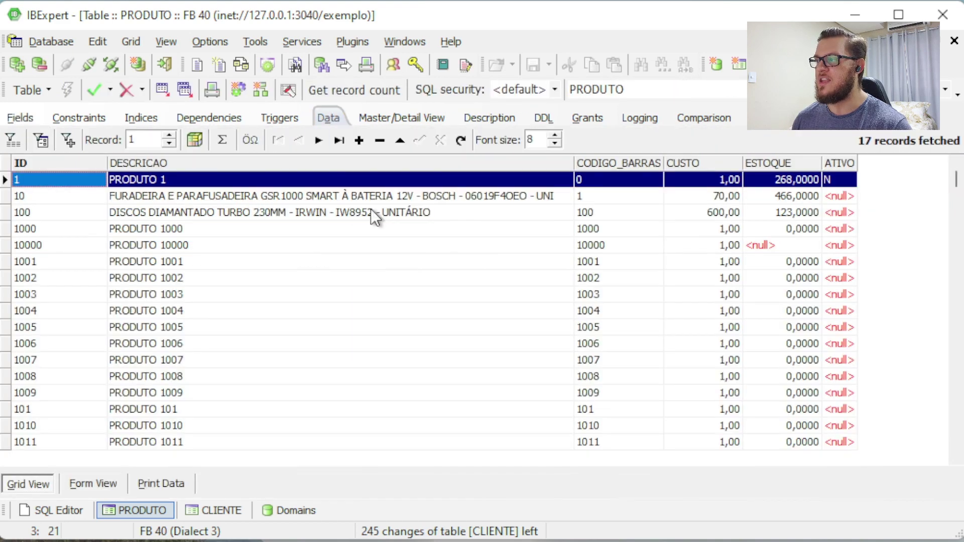
# Try to set the ATIVO value of the PRODUTO 1 record to M and post the record.
pyautogui.click(844, 195)
pyautogui.click(845, 179)
pyautogui.click(844, 194)
pyautogui.press('Up')
pyautogui.press('F2')
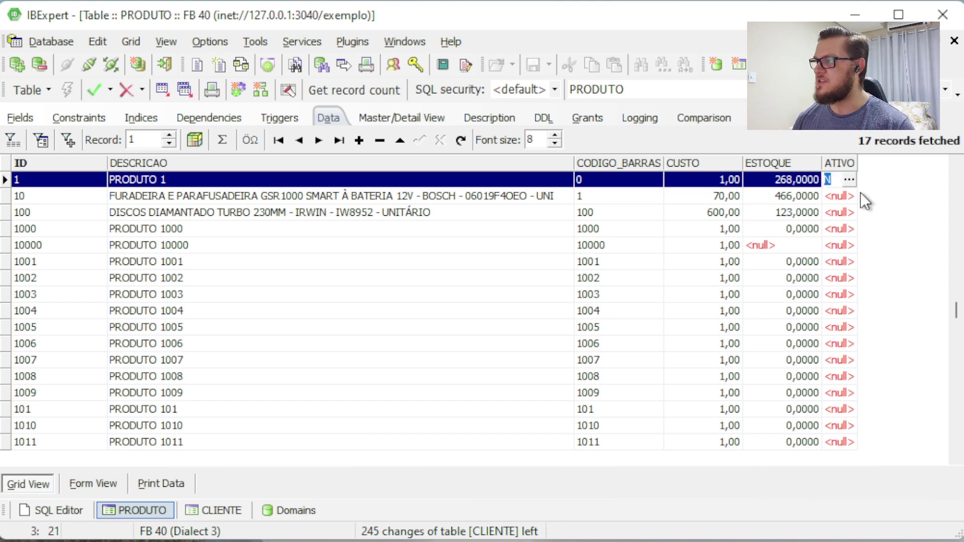
pyautogui.write('m')
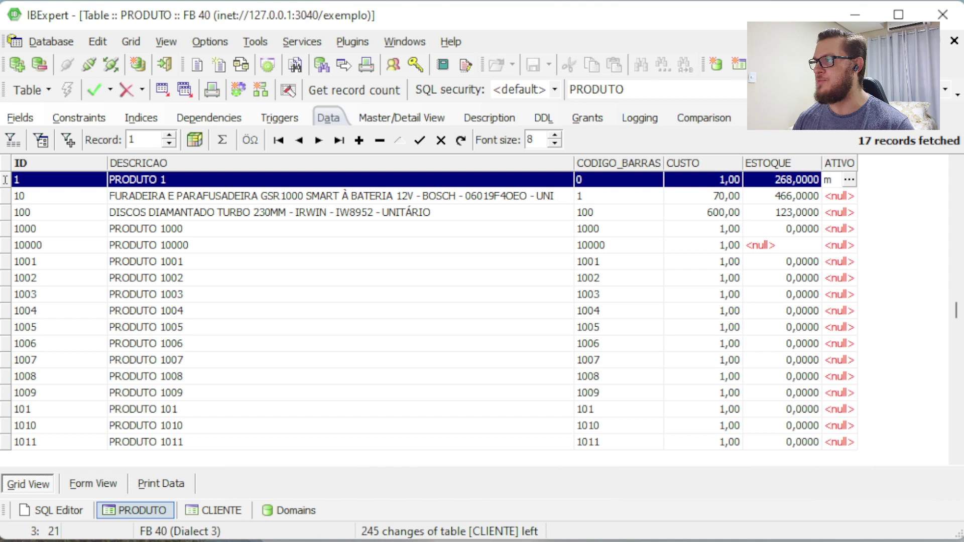
pyautogui.press('BackSpace')
pyautogui.write('M')
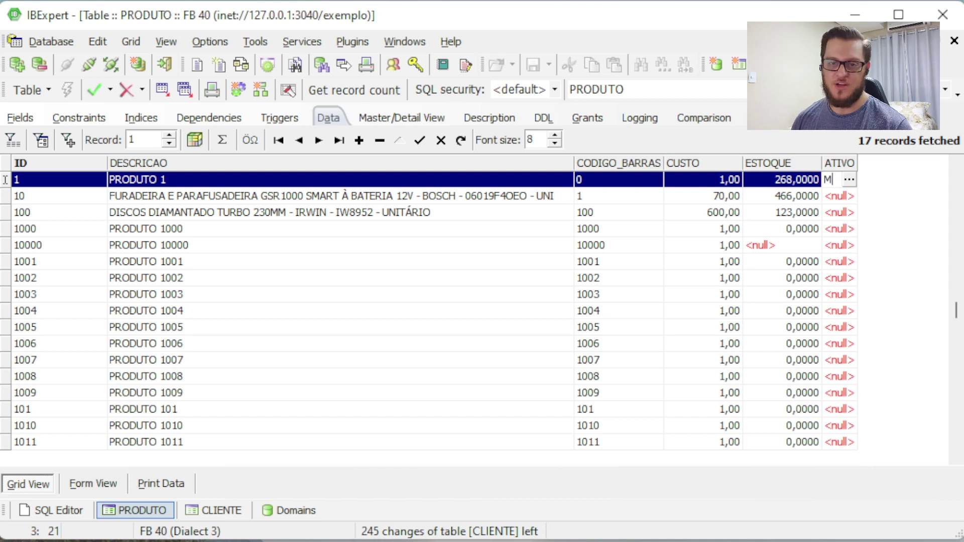
pyautogui.press('Return')
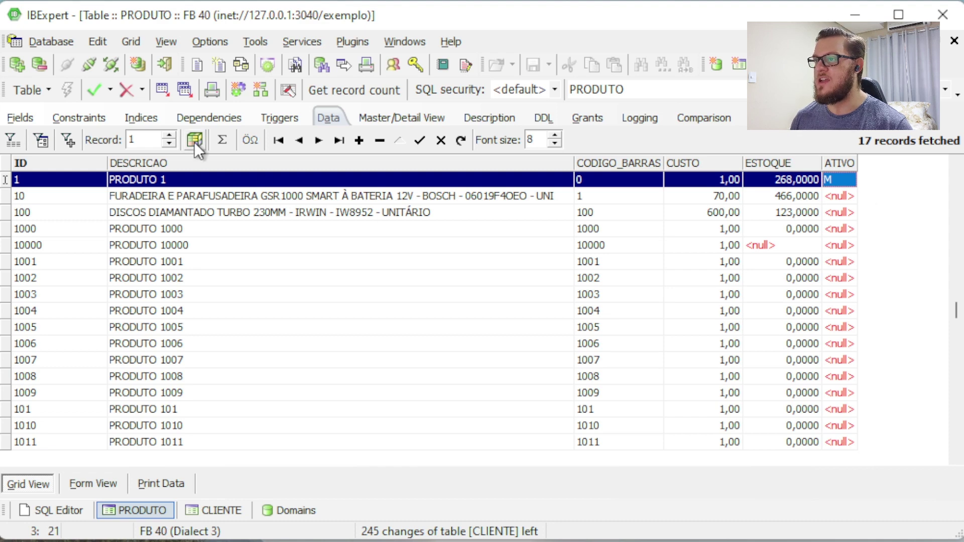
pyautogui.click(420, 140)
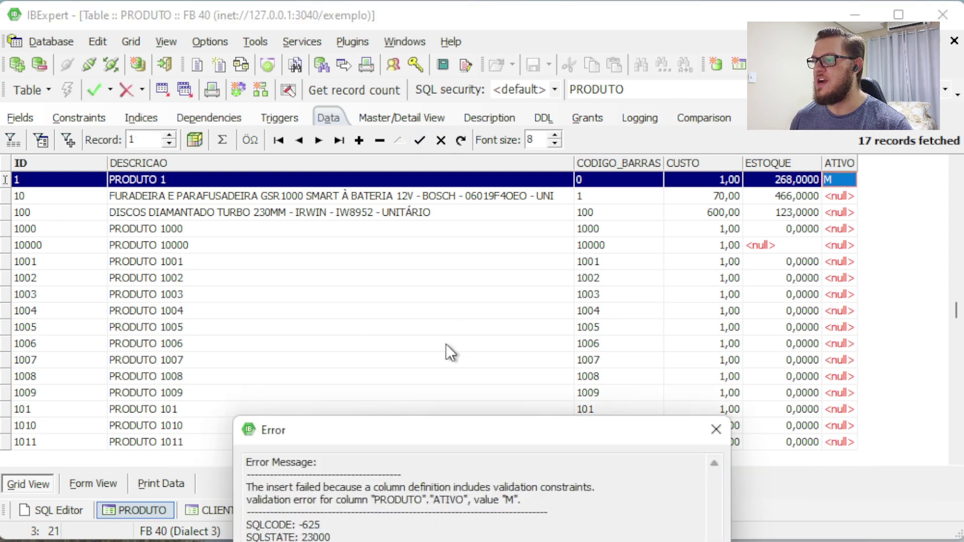
# Read the validation error message for the ATIVO column and close it.
pyautogui.moveTo(446, 432); pyautogui.dragTo(405, 219)
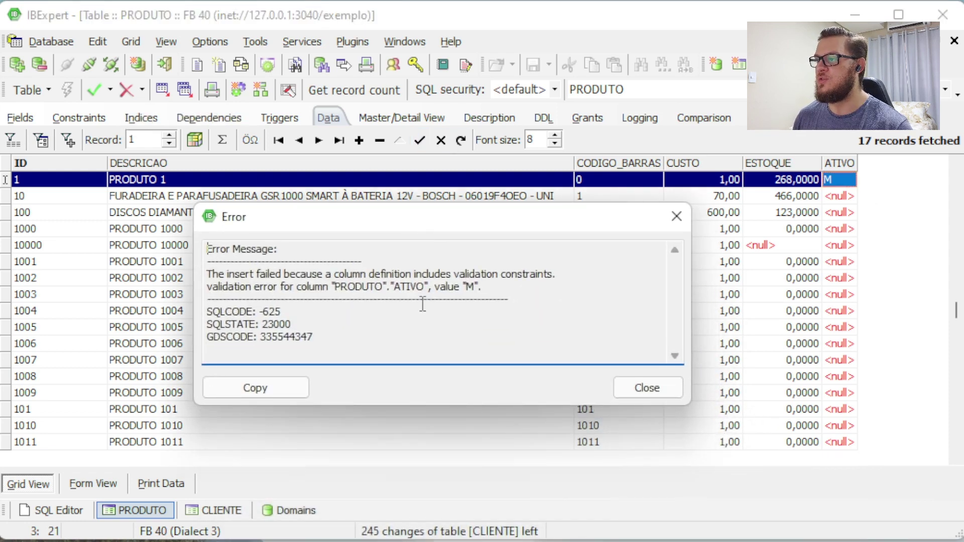
pyautogui.moveTo(447, 287); pyautogui.dragTo(480, 287)
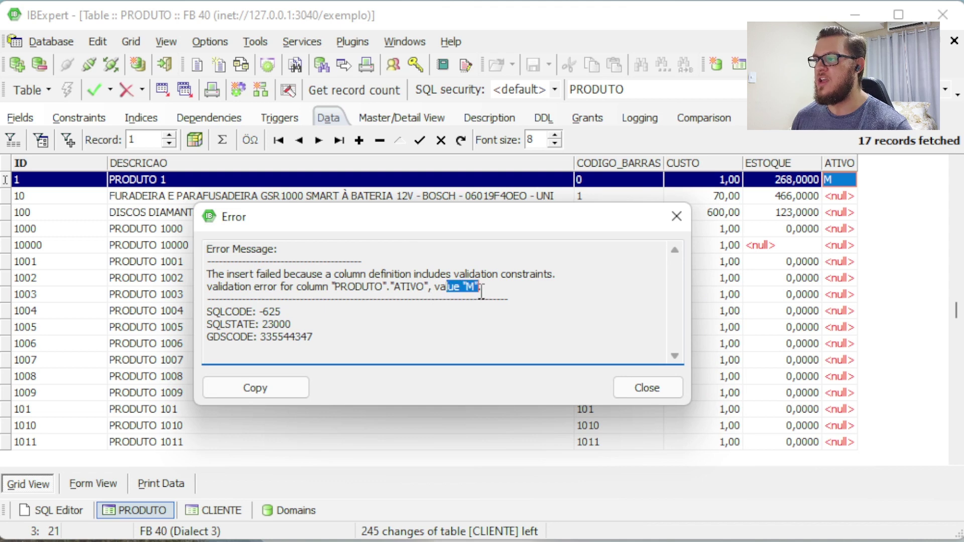
pyautogui.tripleClick(251, 293)
pyautogui.click(251, 292)
pyautogui.click(653, 386)
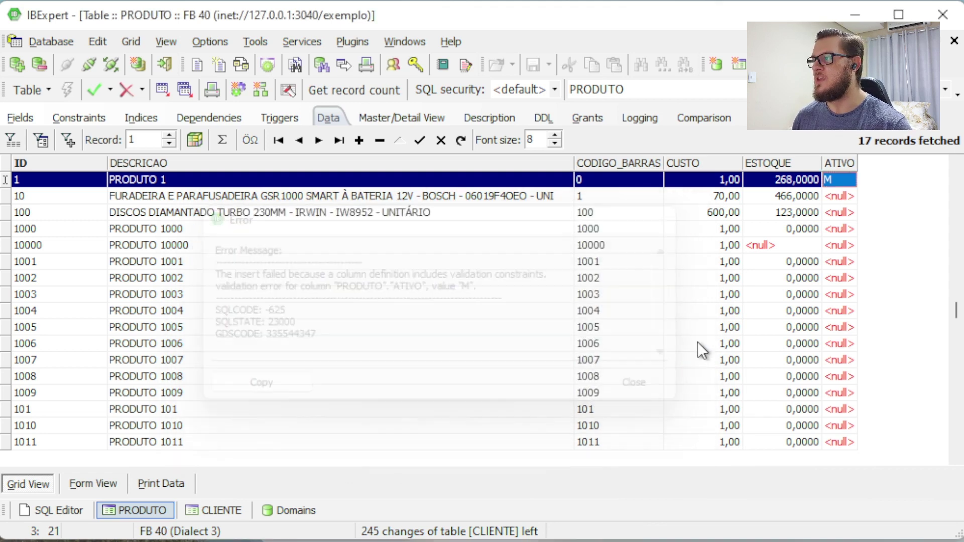
# Set the ATIVO value of the PRODUTO 1 record to A.
pyautogui.click(845, 177)
pyautogui.write('A')
pyautogui.press('Return')
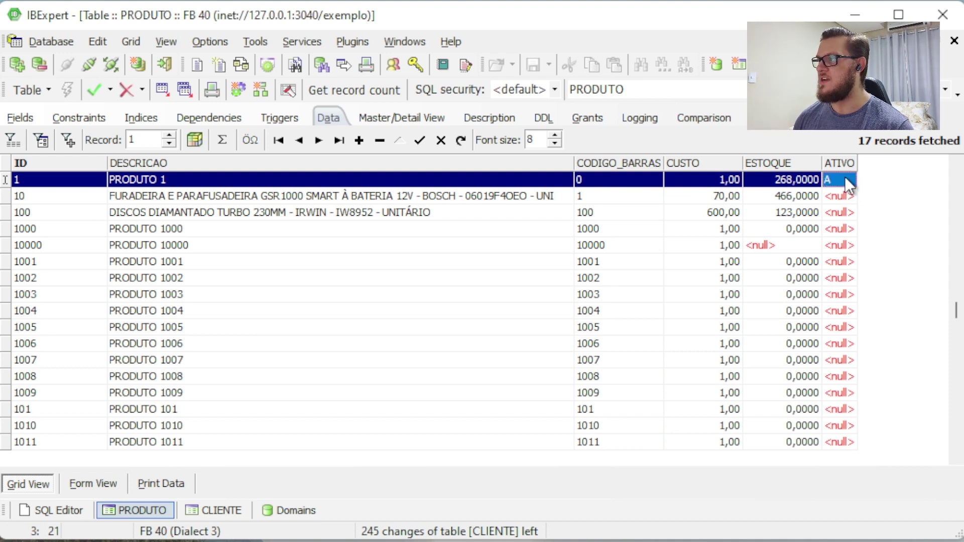
# Post the PRODUTO 1 record with its new ATIVO value and commit the transaction.
pyautogui.click(417, 140)
pyautogui.click(94, 90)
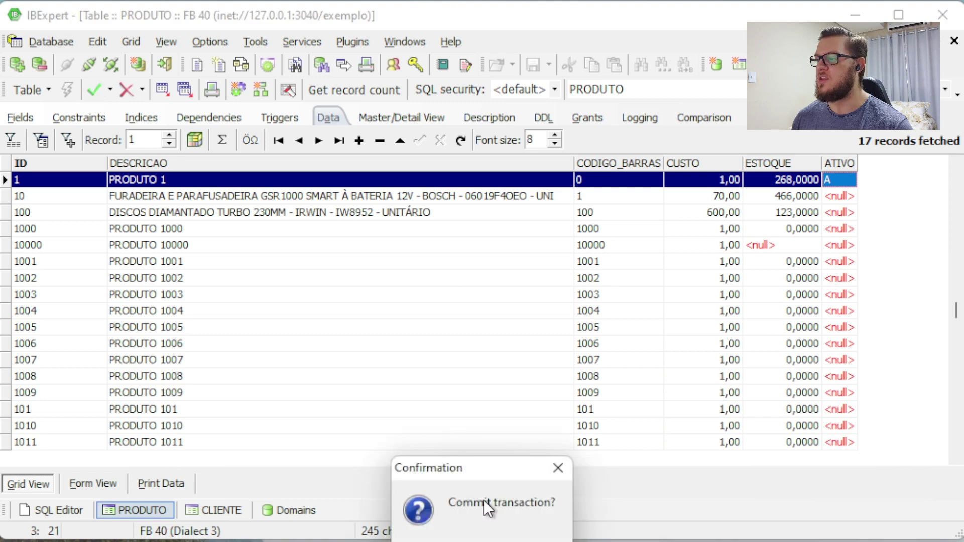
pyautogui.click(452, 342)
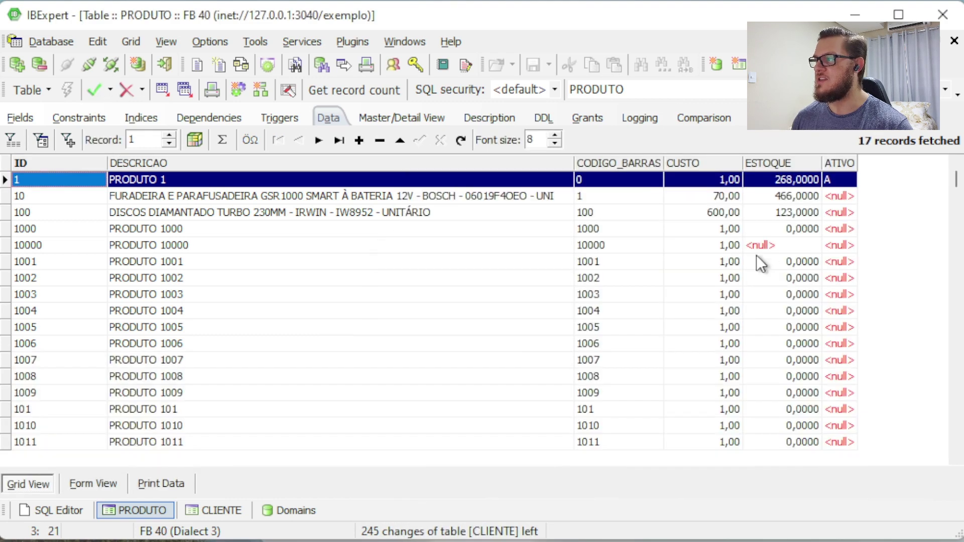
# Set the ATIVO value of the PRODUTO 1 record back to null and commit the transaction.
pyautogui.click(835, 196)
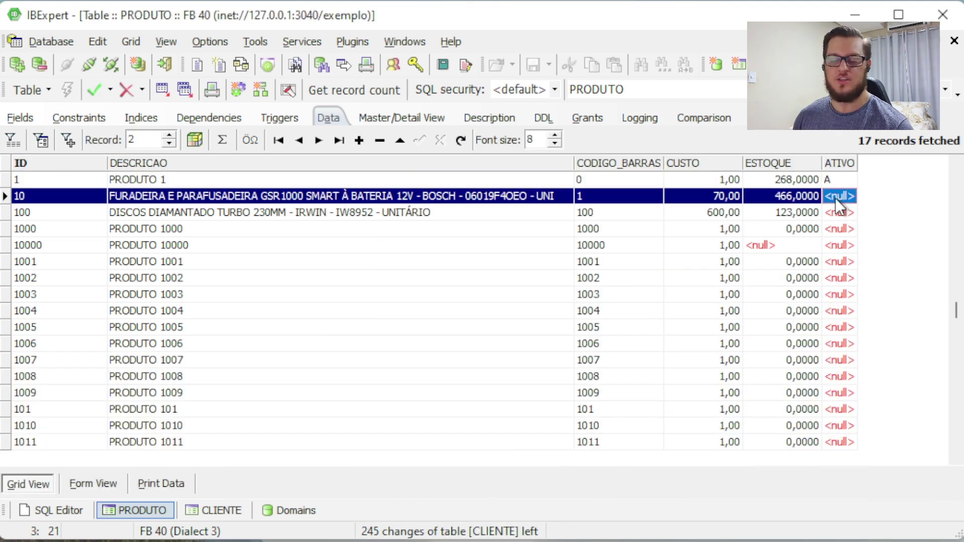
pyautogui.press('Up')
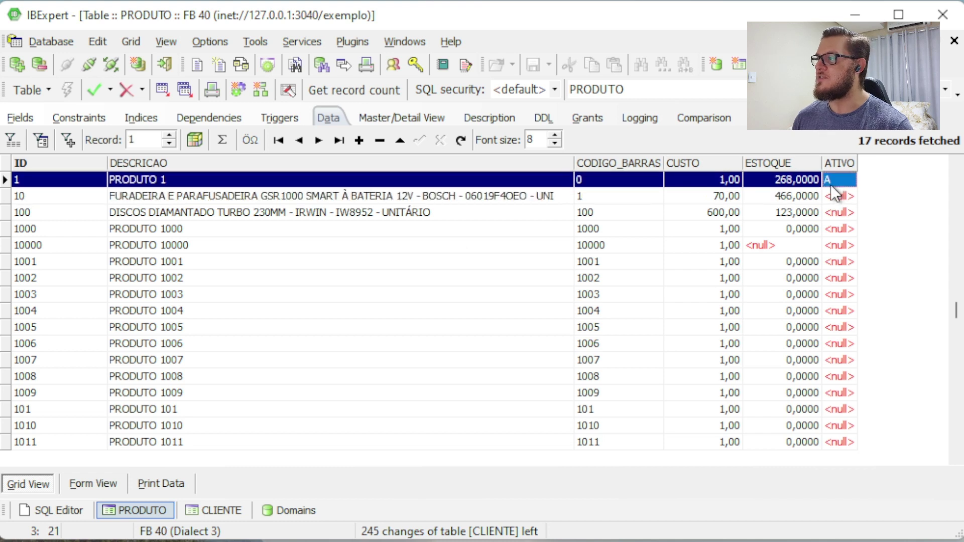
pyautogui.rightClick(832, 186)
pyautogui.click(909, 311)
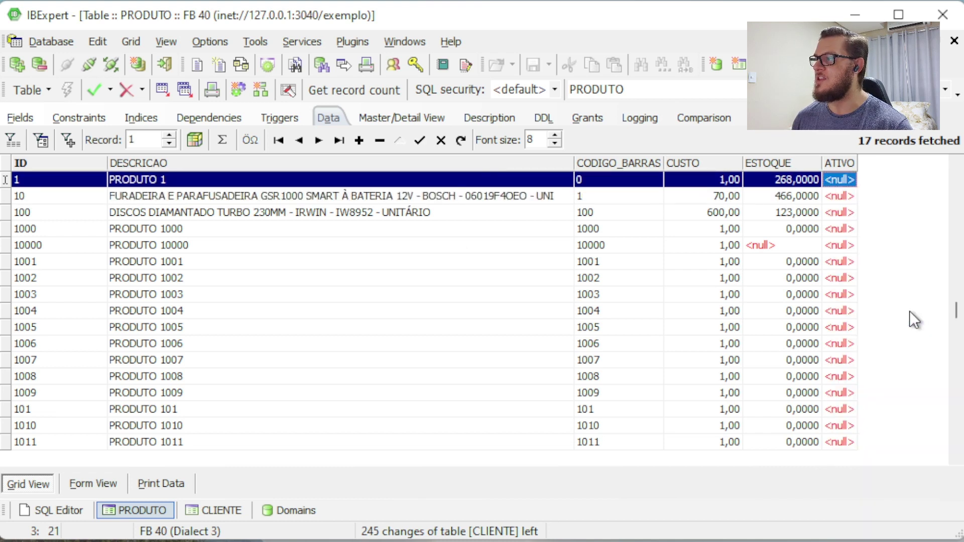
pyautogui.click(93, 90)
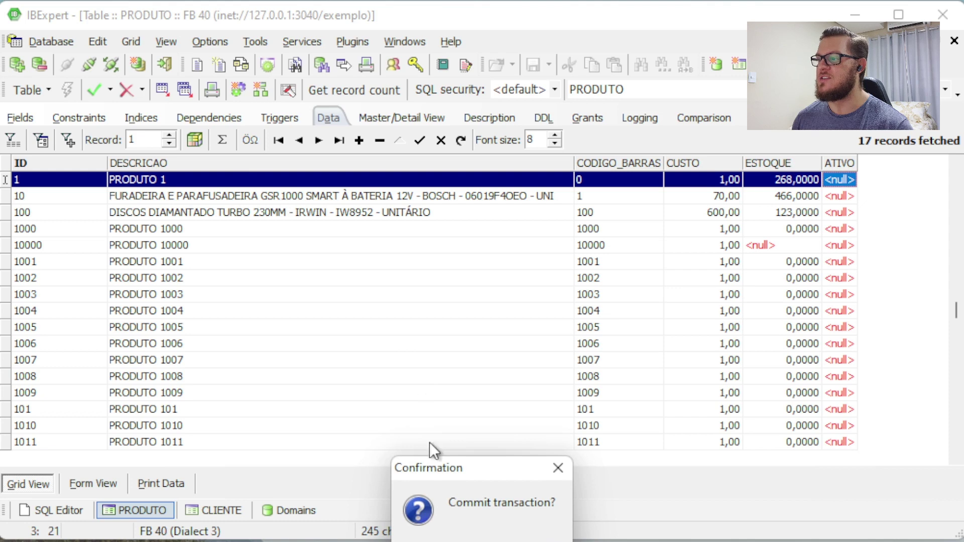
pyautogui.click(472, 353)
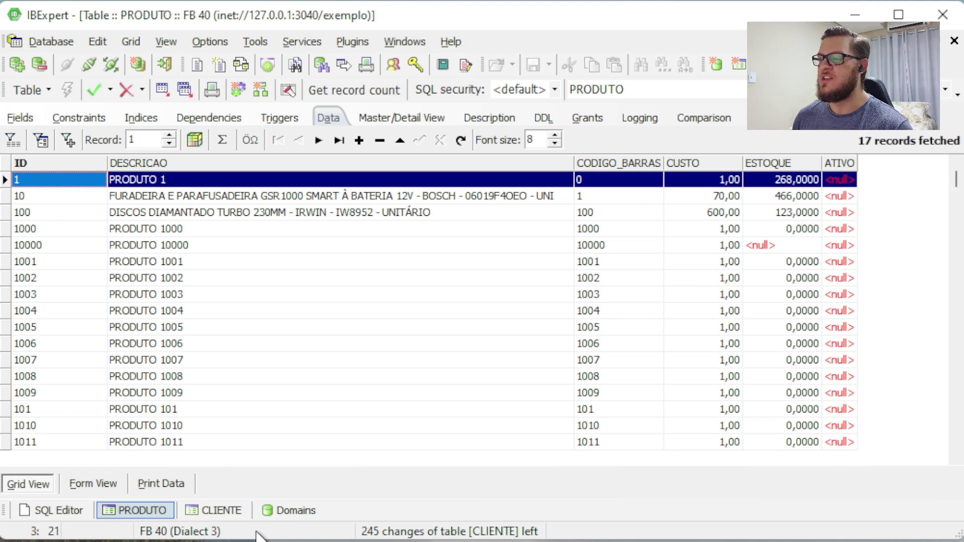
# In the CLIENTE data, remove the period from the CLIENTE 79 TELEFONE value, try to post the record, and dismiss the error.
pyautogui.click(217, 510)
pyautogui.click(326, 121)
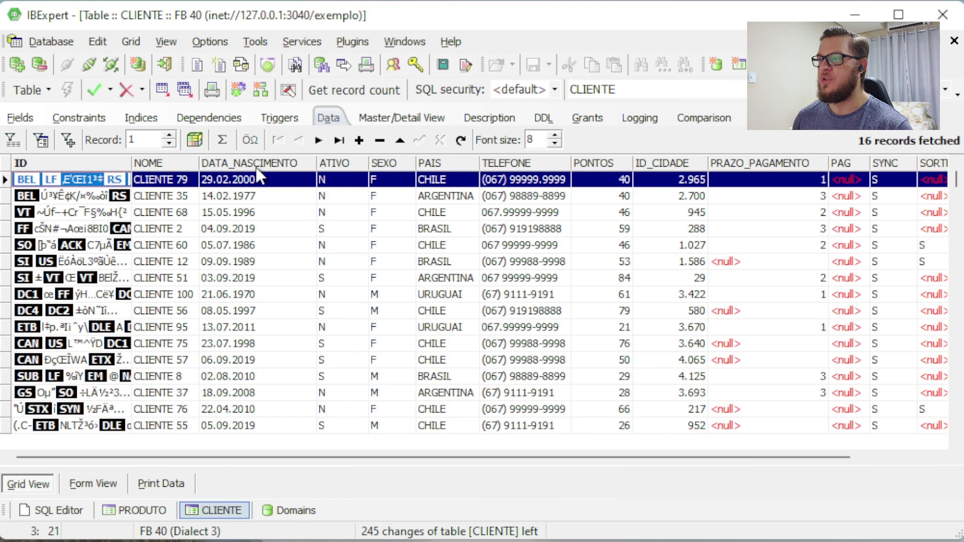
pyautogui.click(657, 212)
pyautogui.click(540, 211)
pyautogui.click(543, 180)
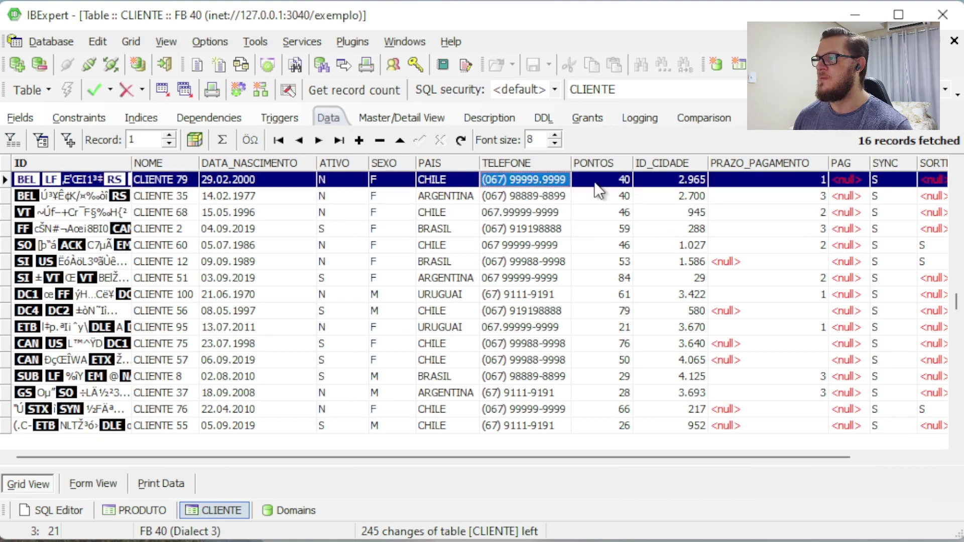
pyautogui.click(543, 182)
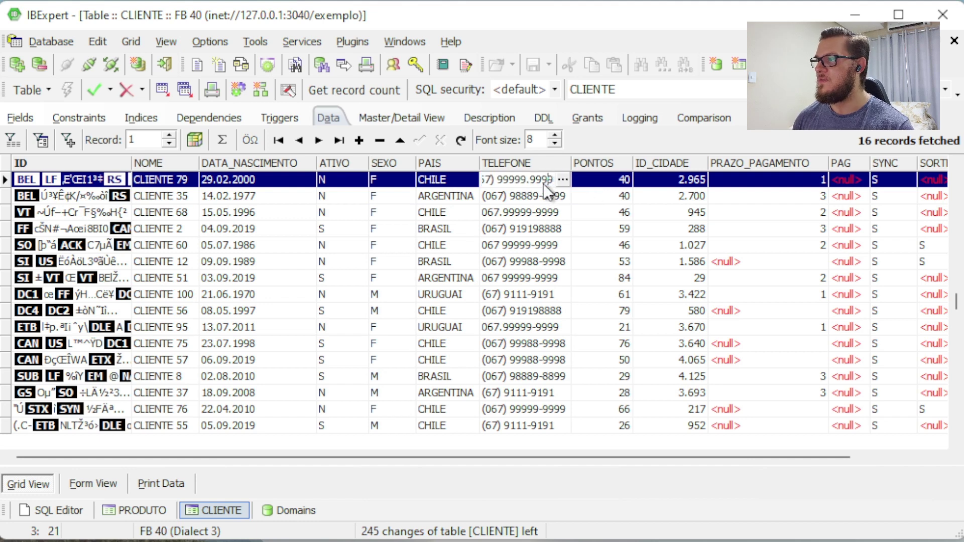
pyautogui.press('BackSpace')
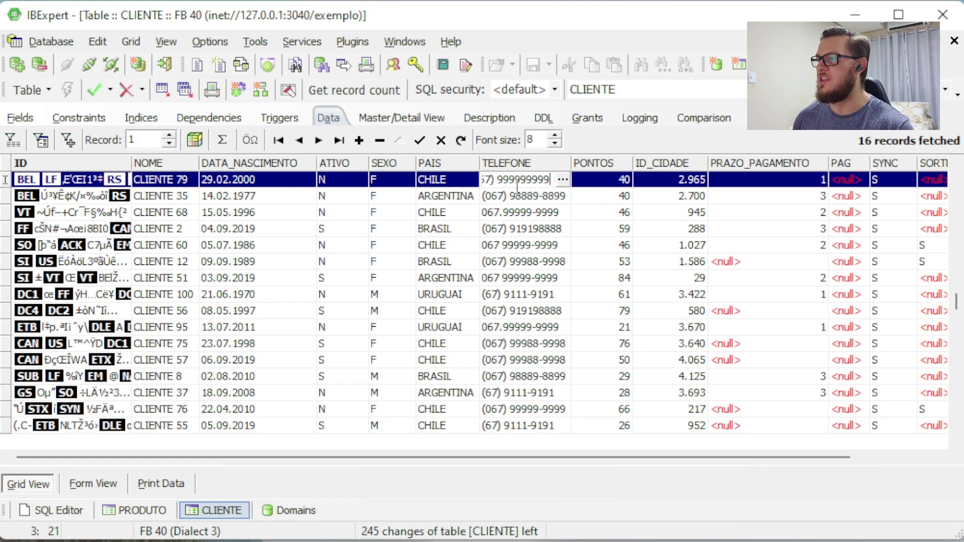
pyautogui.press('Home')
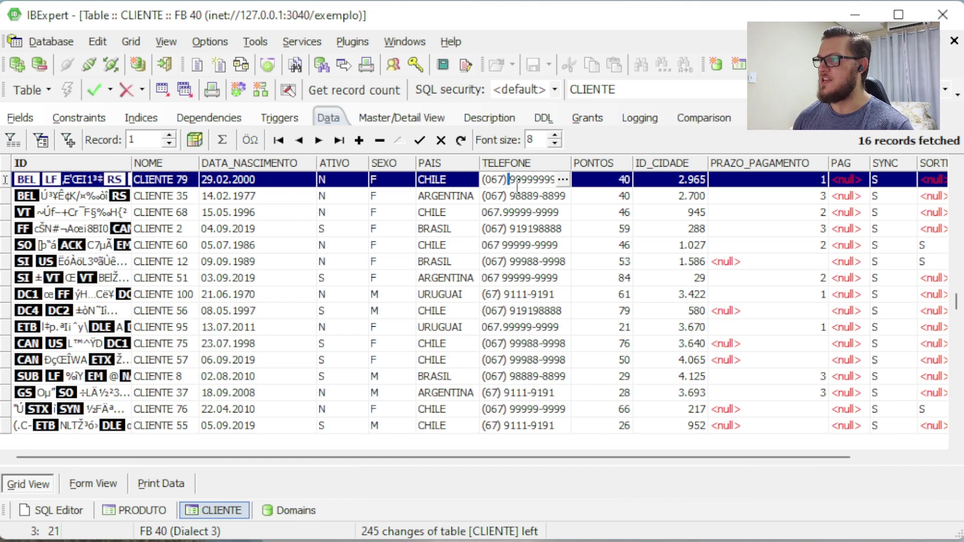
pyautogui.press('Return')
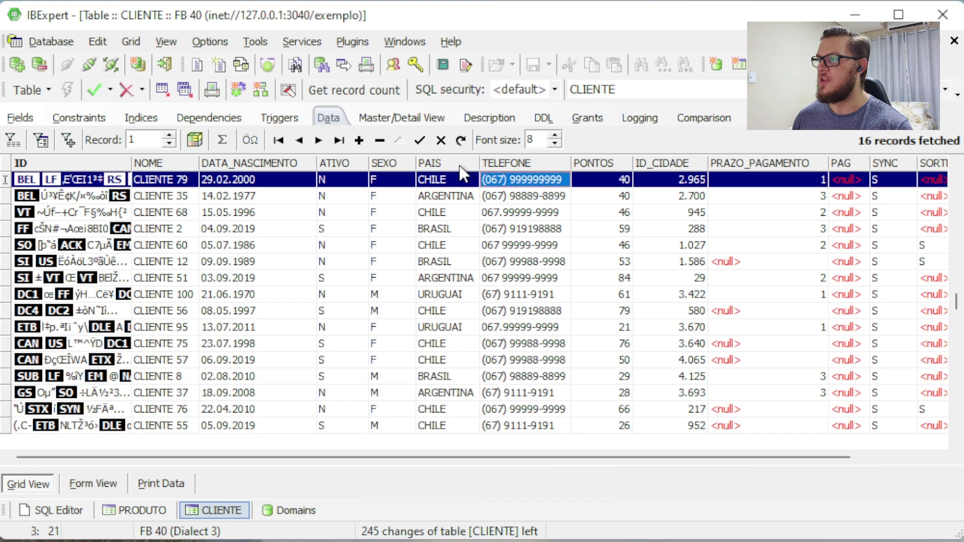
pyautogui.click(423, 144)
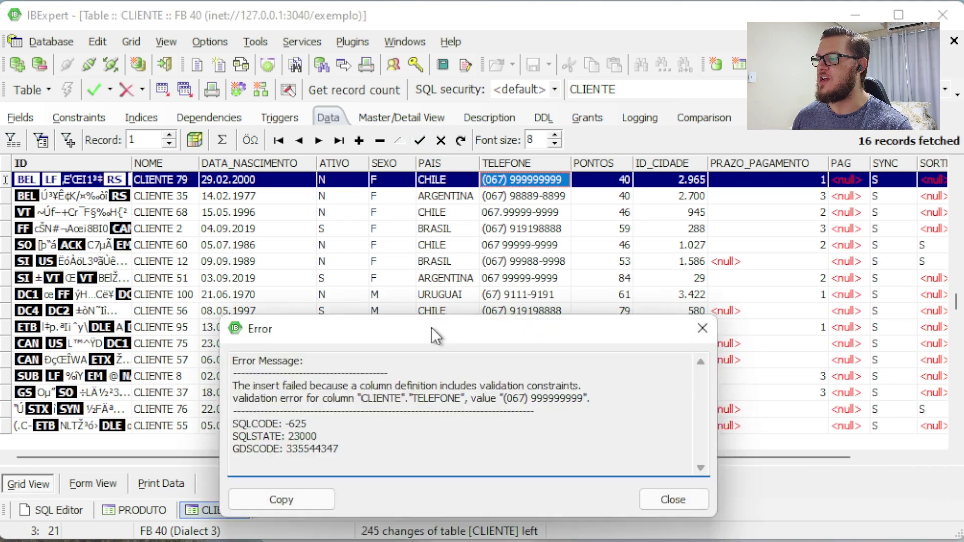
pyautogui.click(655, 379)
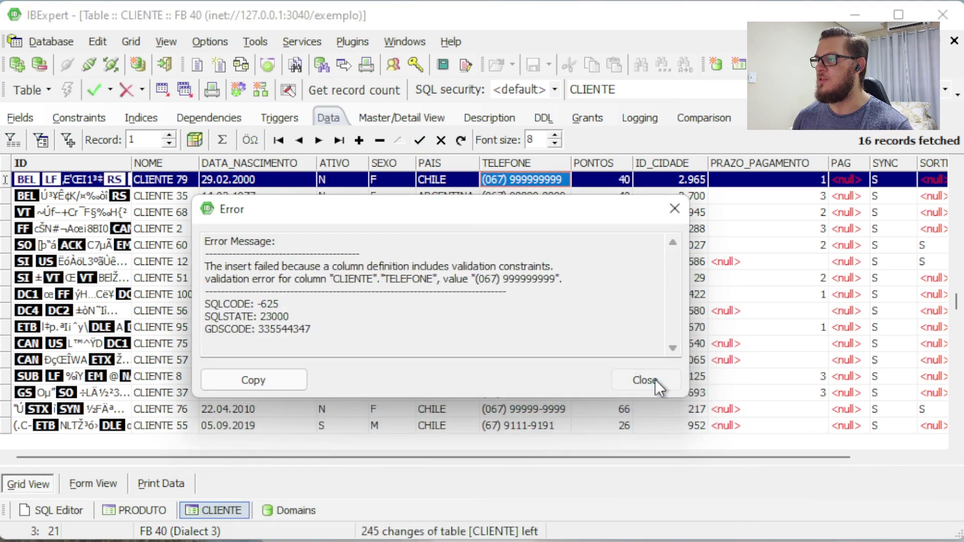
# Remove the parentheses and the space from the CLIENTE 79 TELEFONE value and try to post the record.
pyautogui.click(508, 176)
pyautogui.press('Home')
pyautogui.press('Delete')
pyautogui.press('Right')
pyautogui.press('Right')
pyautogui.press('Right')
pyautogui.press('Delete')
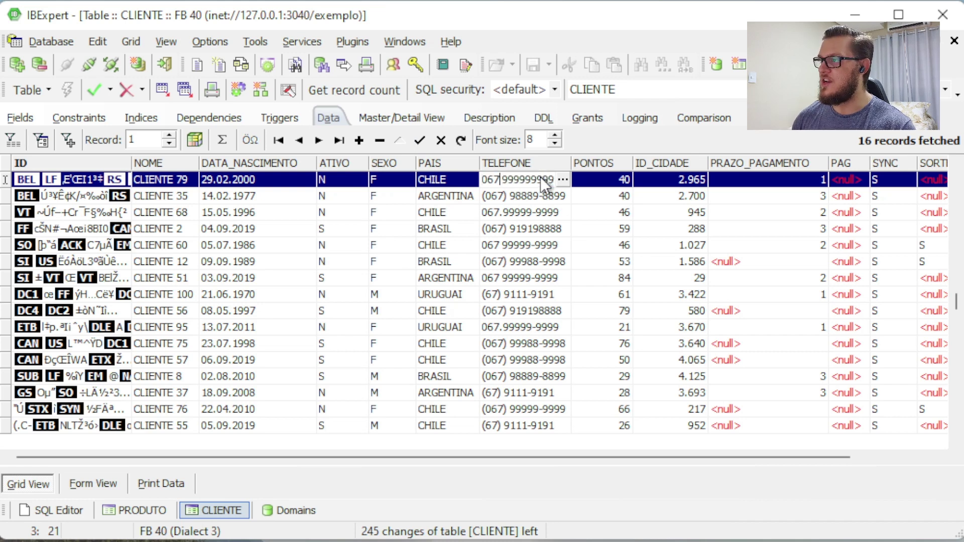
pyautogui.press('Delete')
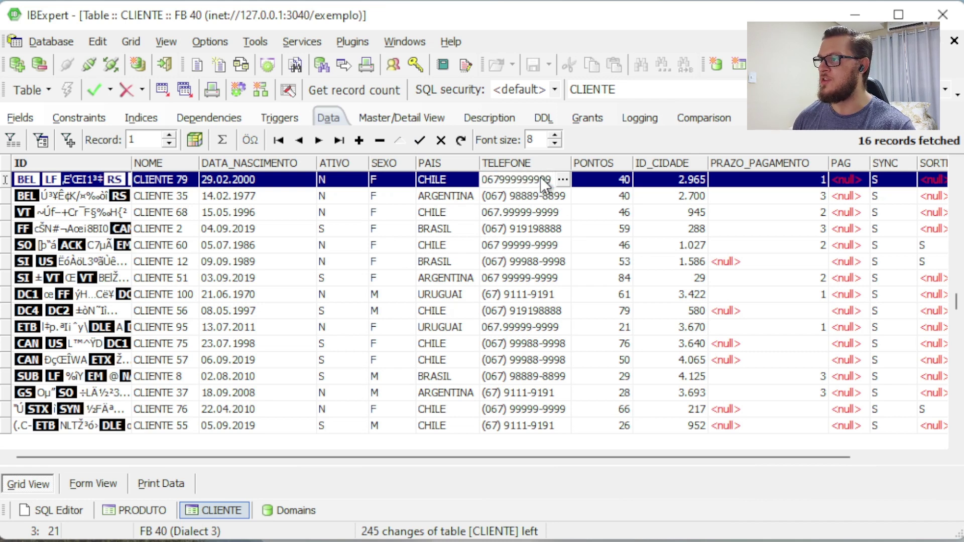
pyautogui.press('Right')
pyautogui.press('Right')
pyautogui.press('Right')
pyautogui.press('Right')
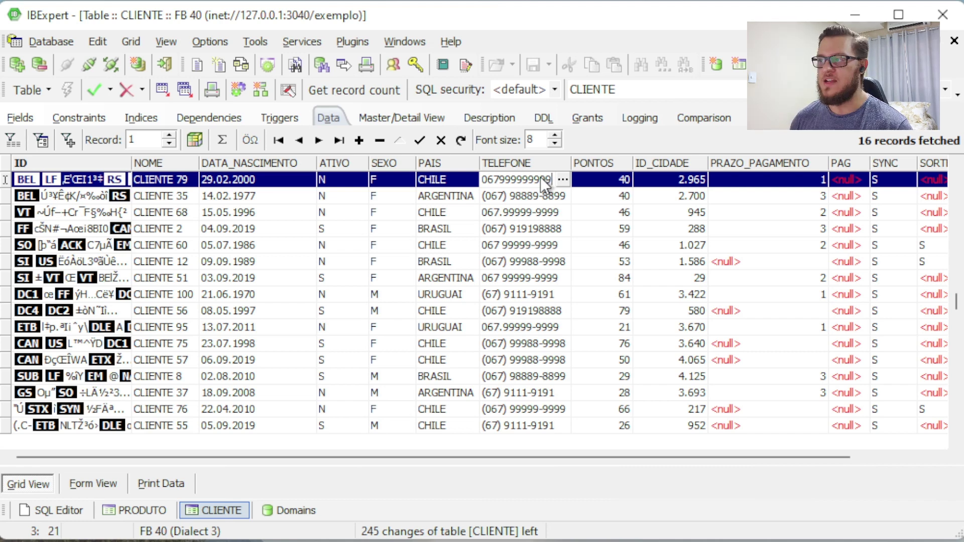
pyautogui.press('Escape')
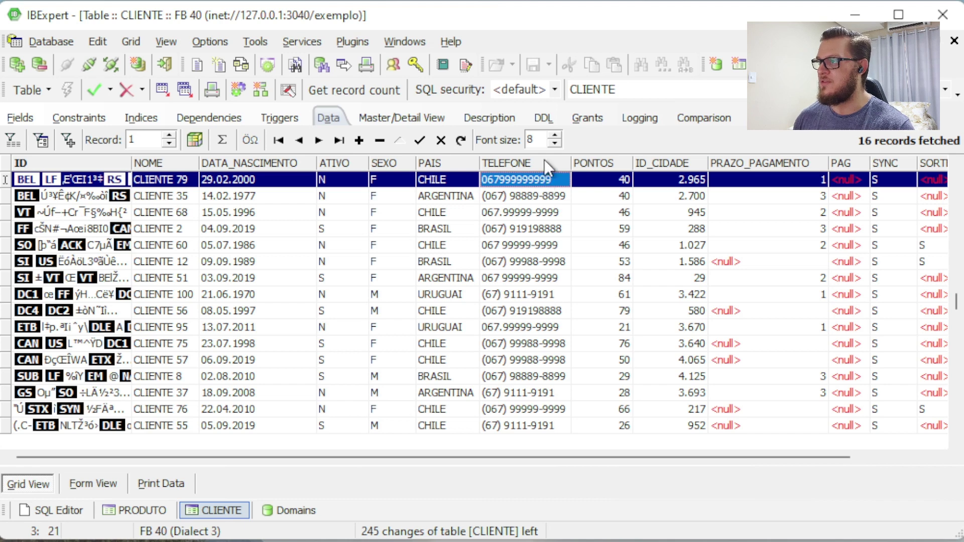
# Read the validation error message for the TELEFONE column and close it.
pyautogui.moveTo(439, 435); pyautogui.dragTo(435, 188)
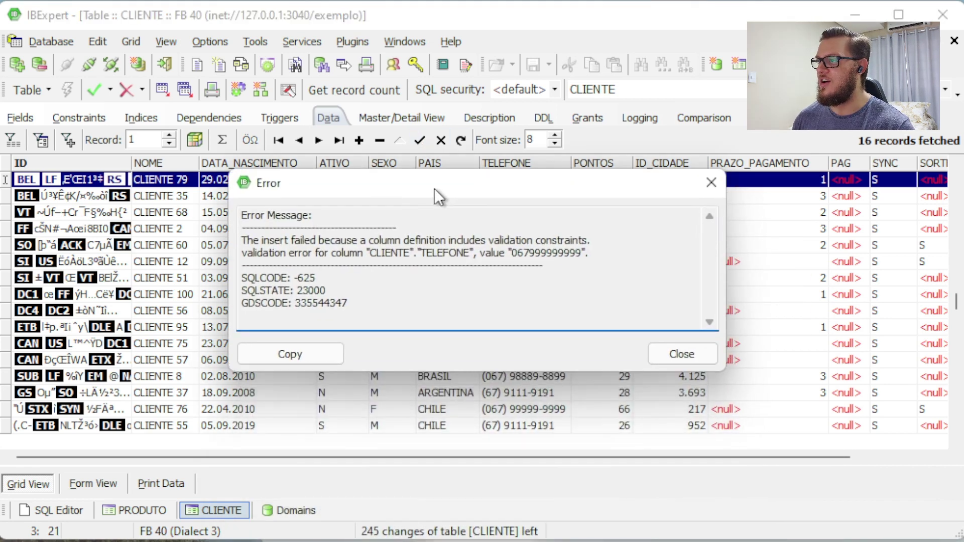
pyautogui.moveTo(513, 252); pyautogui.dragTo(585, 252)
pyautogui.click(559, 253)
pyautogui.click(451, 255)
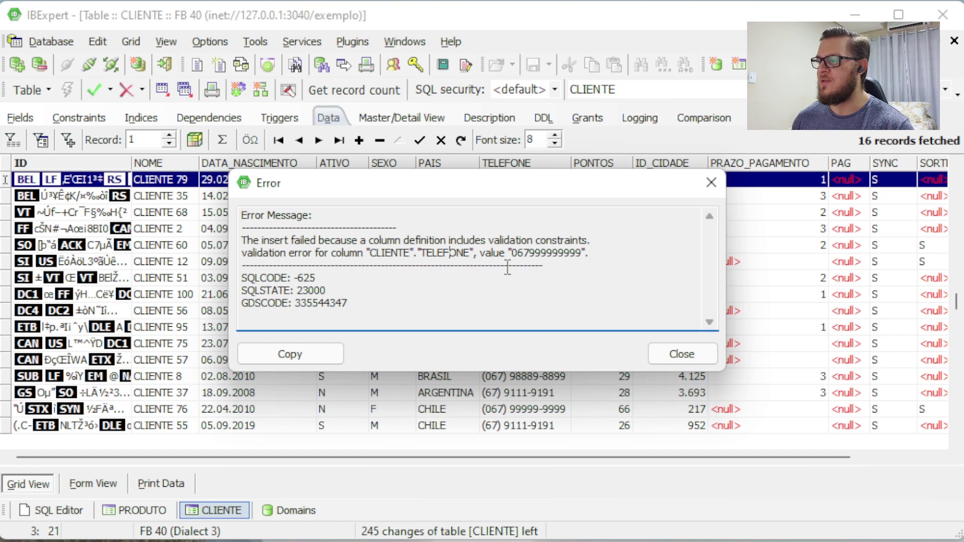
pyautogui.click(664, 349)
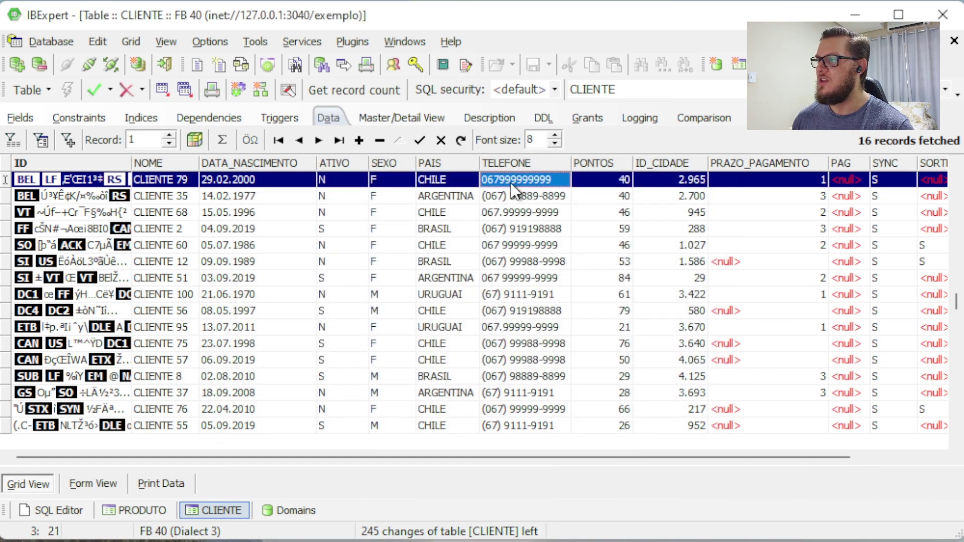
# Remove the leading zero from the CLIENTE 79 TELEFONE value and try to post the record.
pyautogui.press('Home')
pyautogui.press('Delete')
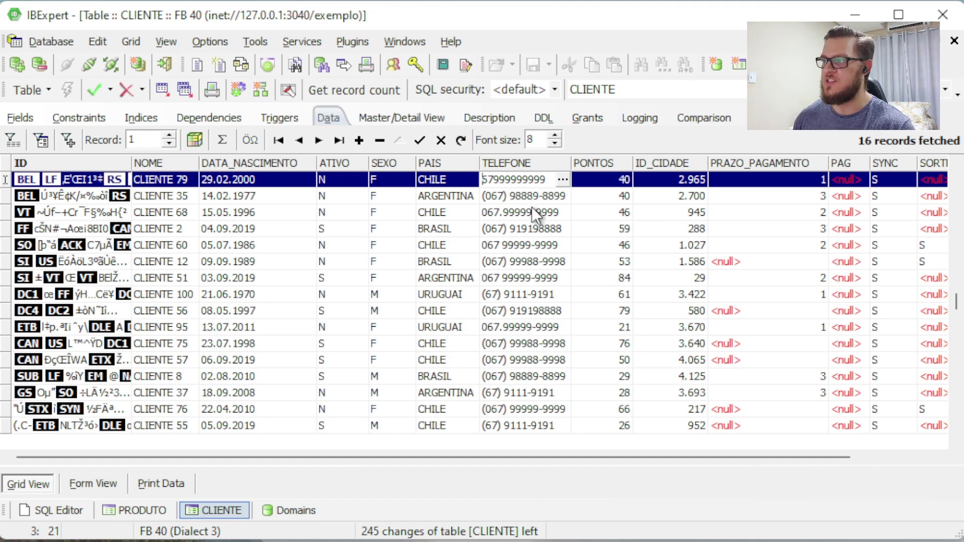
pyautogui.press('Return')
# Examine which column and value the new validation error for CLIENTE names, and close the message.
pyautogui.moveTo(448, 435); pyautogui.dragTo(414, 213)
pyautogui.moveTo(394, 282); pyautogui.dragTo(475, 282)
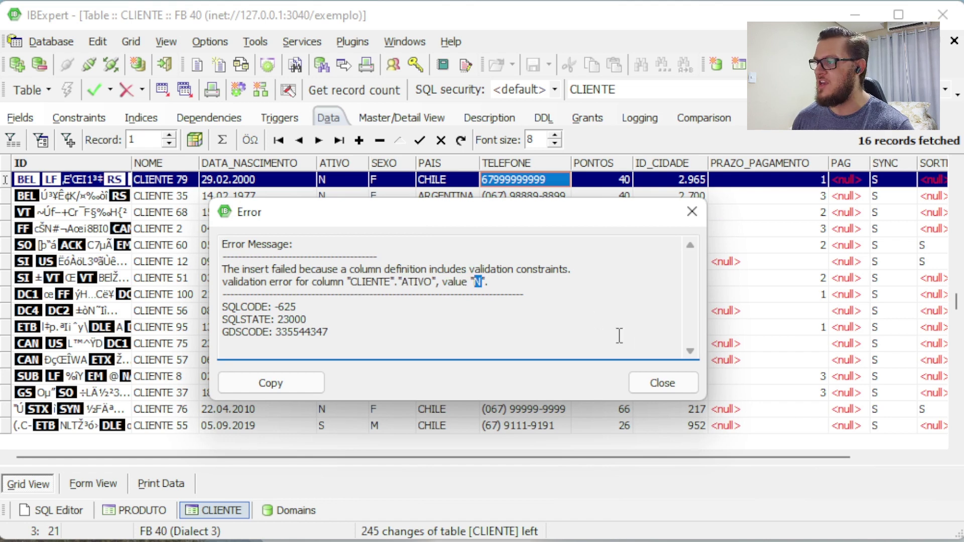
pyautogui.click(672, 378)
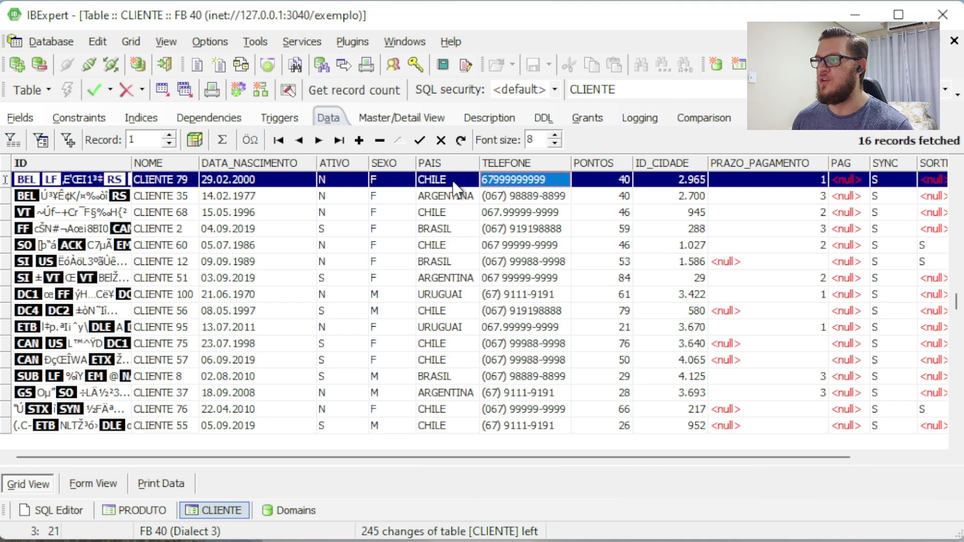
# Set the ATIVO value of the CLIENTE 79 record to A, post the record and commit the transaction.
pyautogui.click(345, 180)
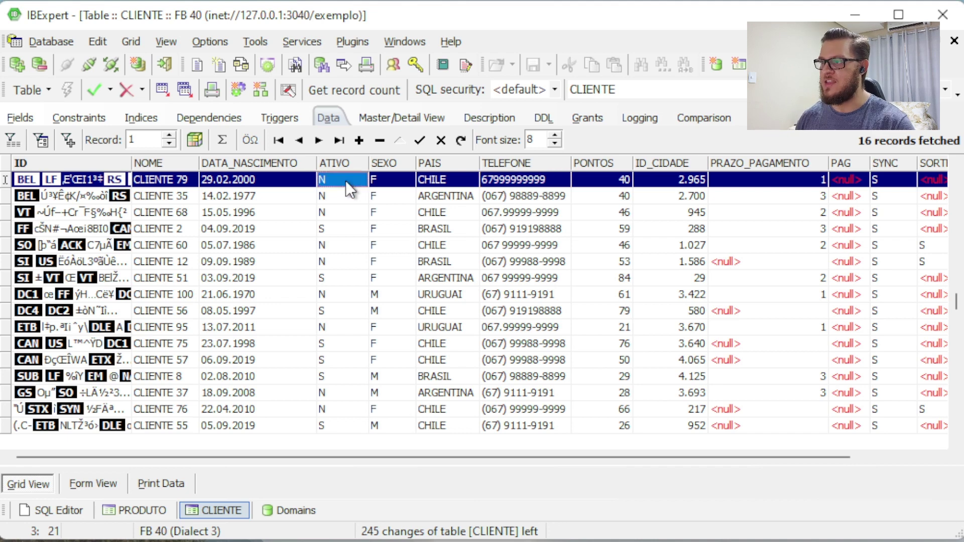
pyautogui.write('a')
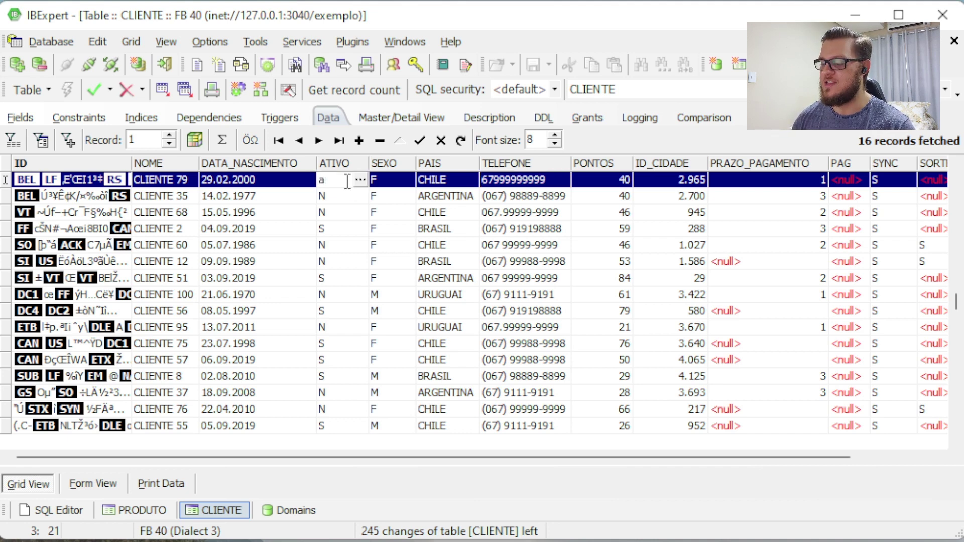
pyautogui.write('a')
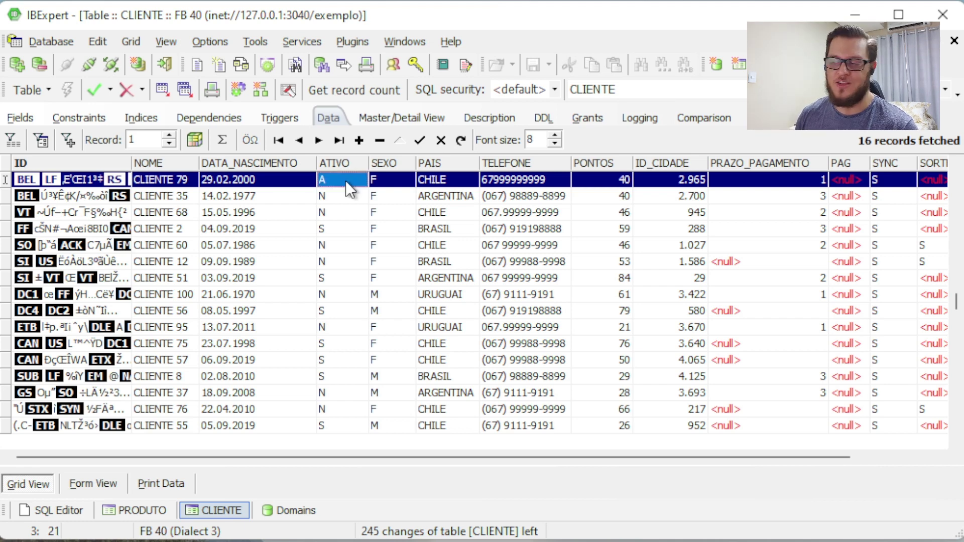
pyautogui.moveTo(324, 157)
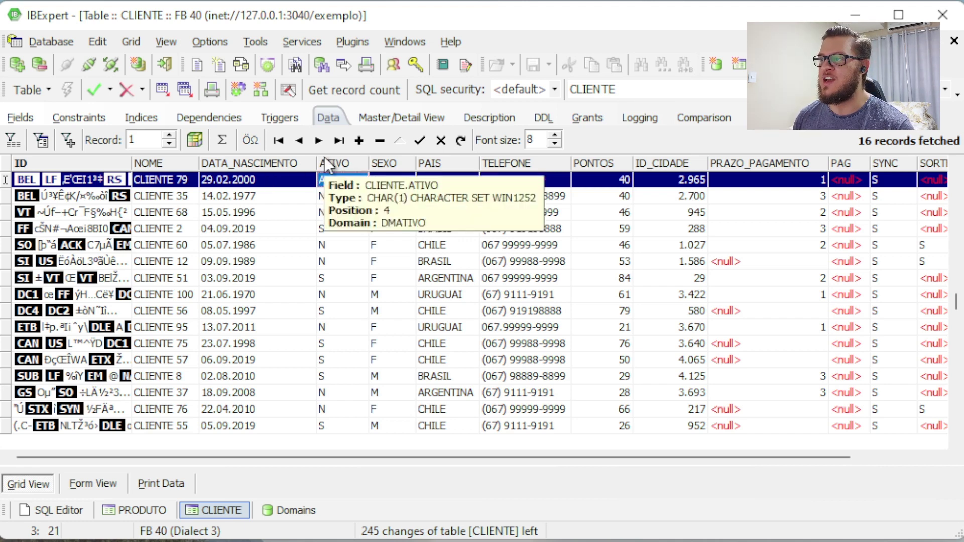
pyautogui.click(419, 140)
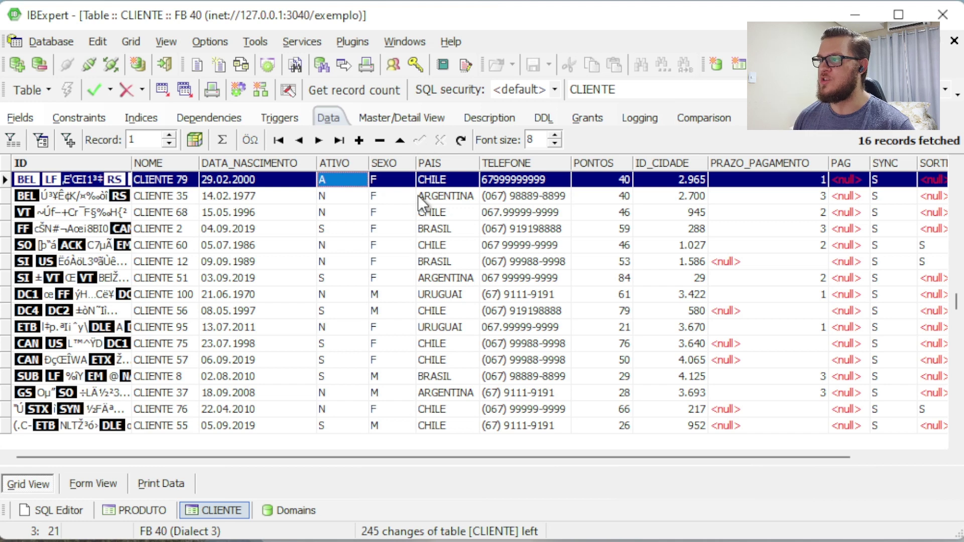
pyautogui.click(90, 89)
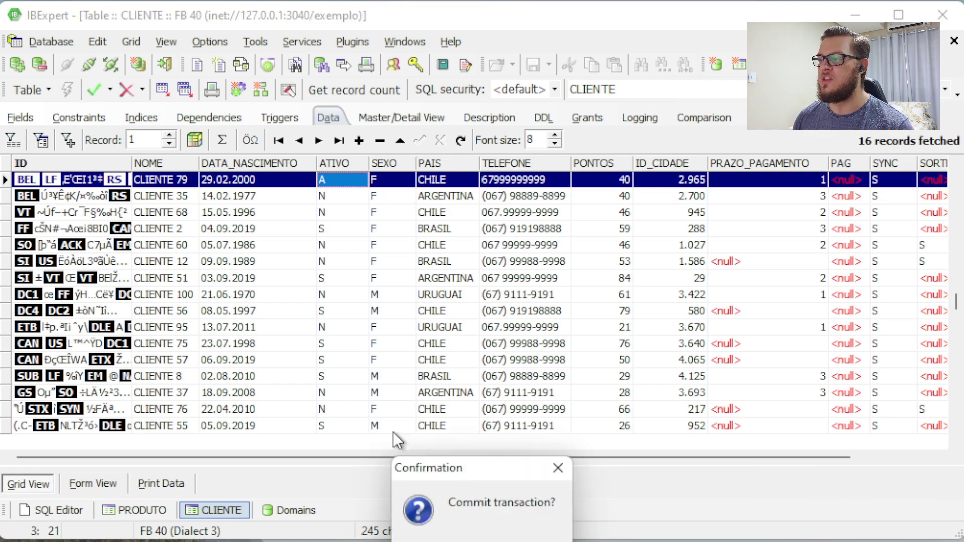
pyautogui.click(449, 396)
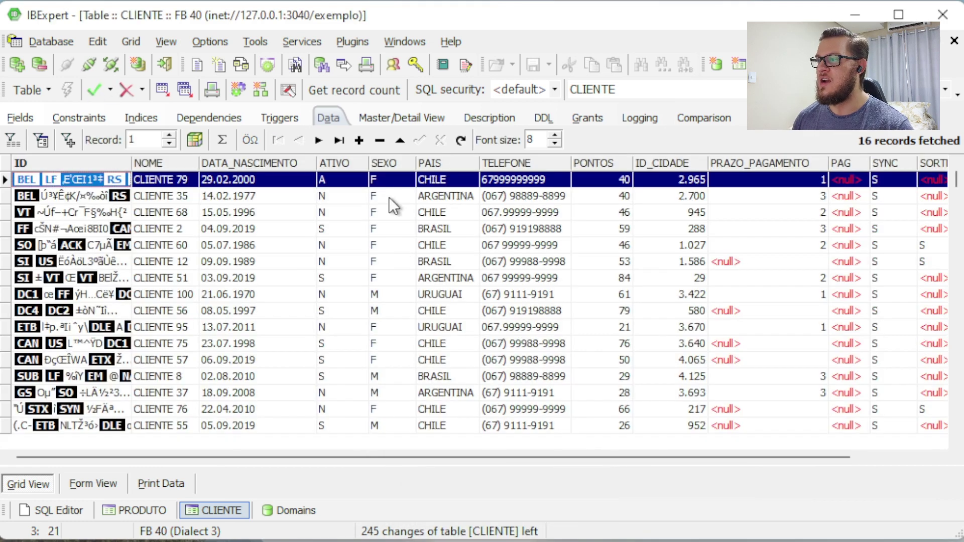
# Check the saved ATIVO and TELEFONE values of CLIENTE 79 and return to the domain definitions, selecting DMTELEFONE.
pyautogui.click(331, 182)
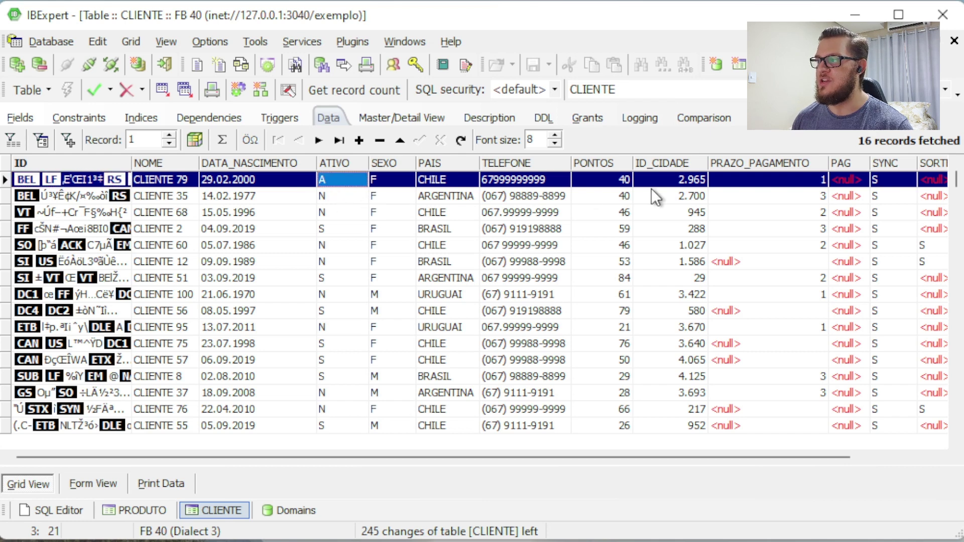
pyautogui.click(526, 181)
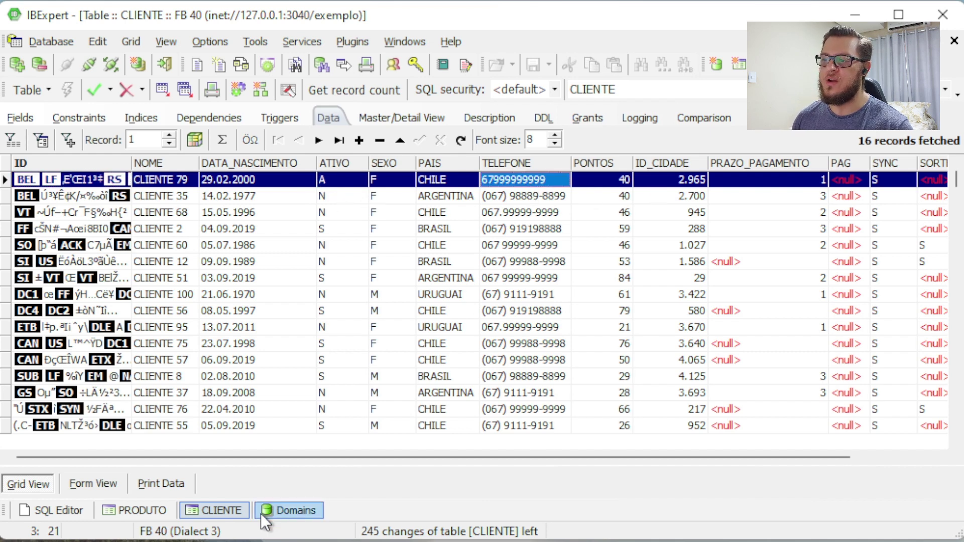
pyautogui.click(144, 512)
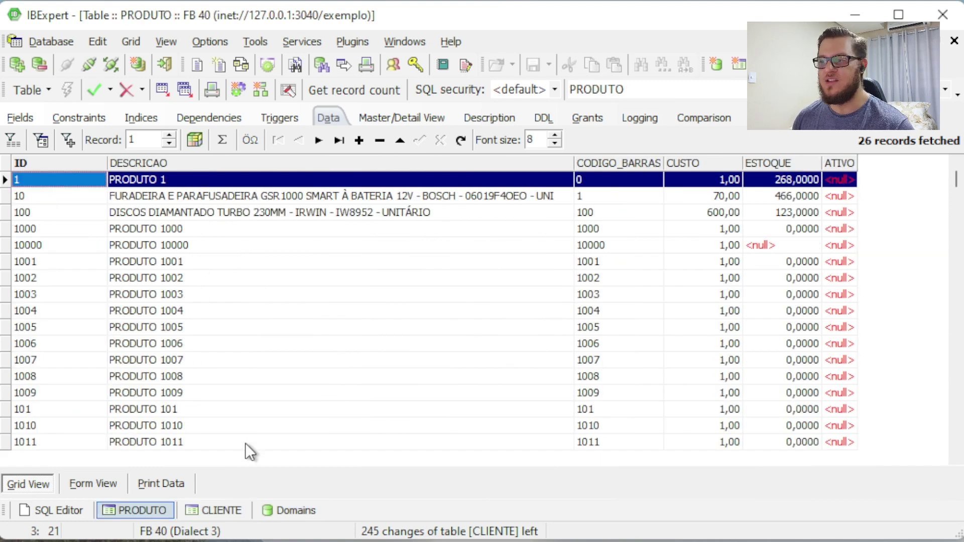
pyautogui.click(285, 510)
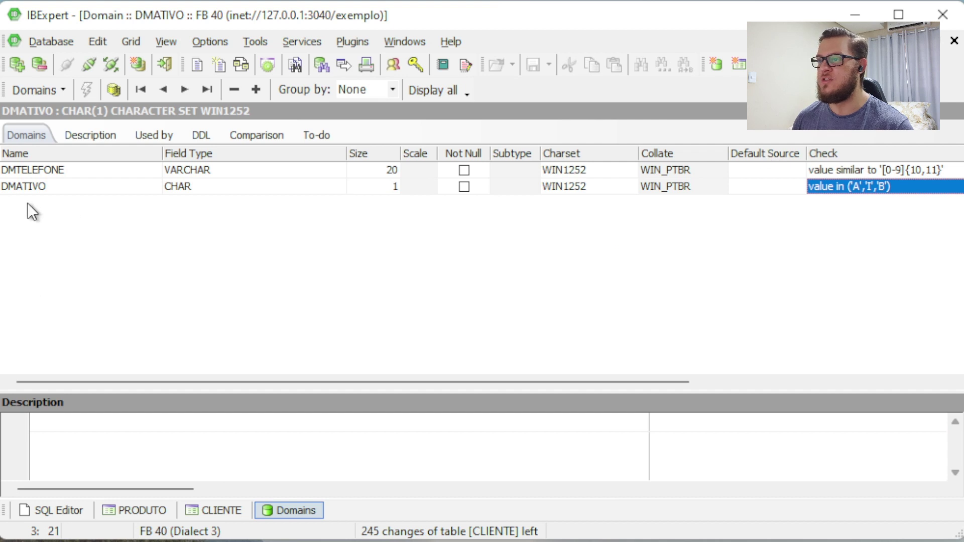
pyautogui.click(42, 171)
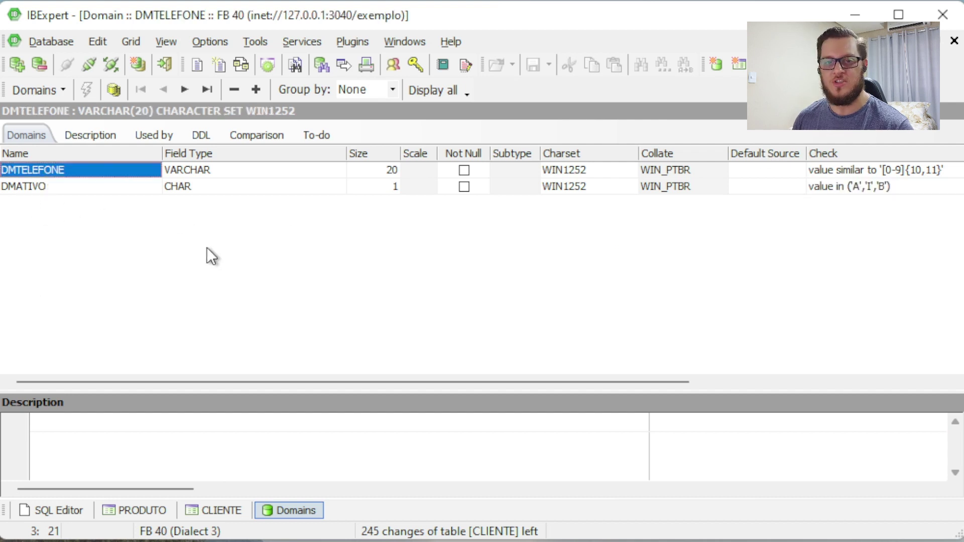